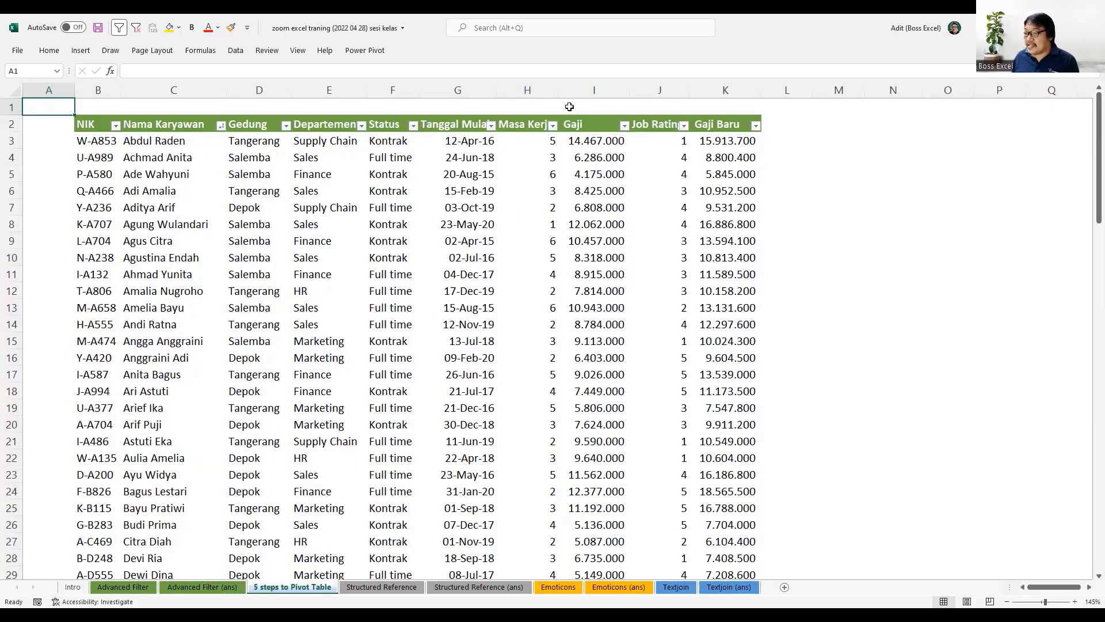
{"action": "key", "text": "alt+Tab"}
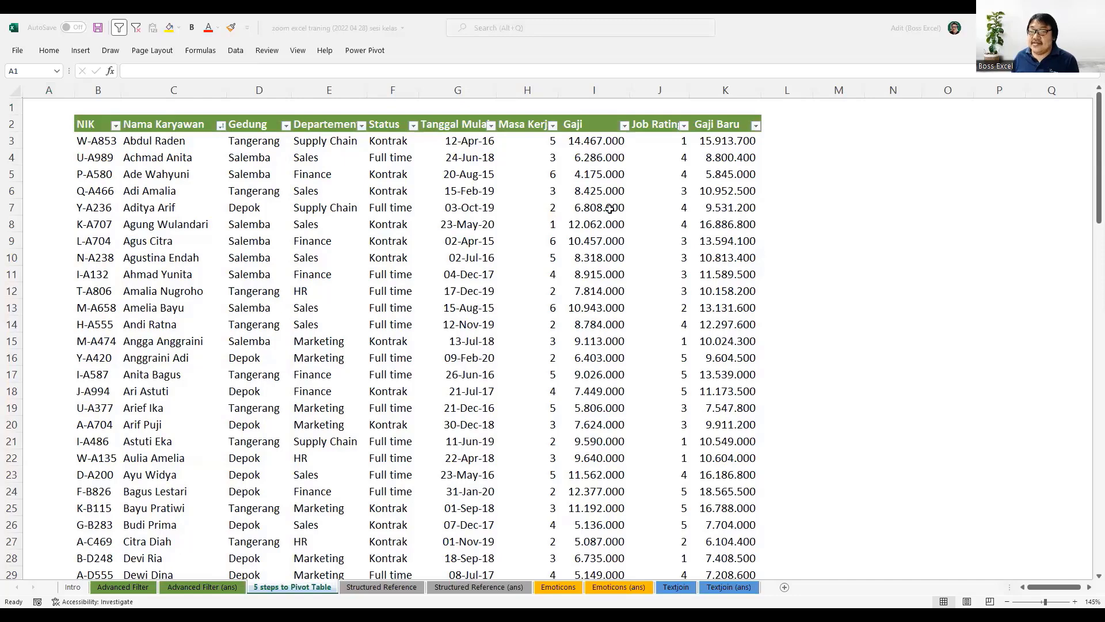
{"action": "left_click_drag", "start_coordinate": [102, 126], "coordinate": [690, 422]}
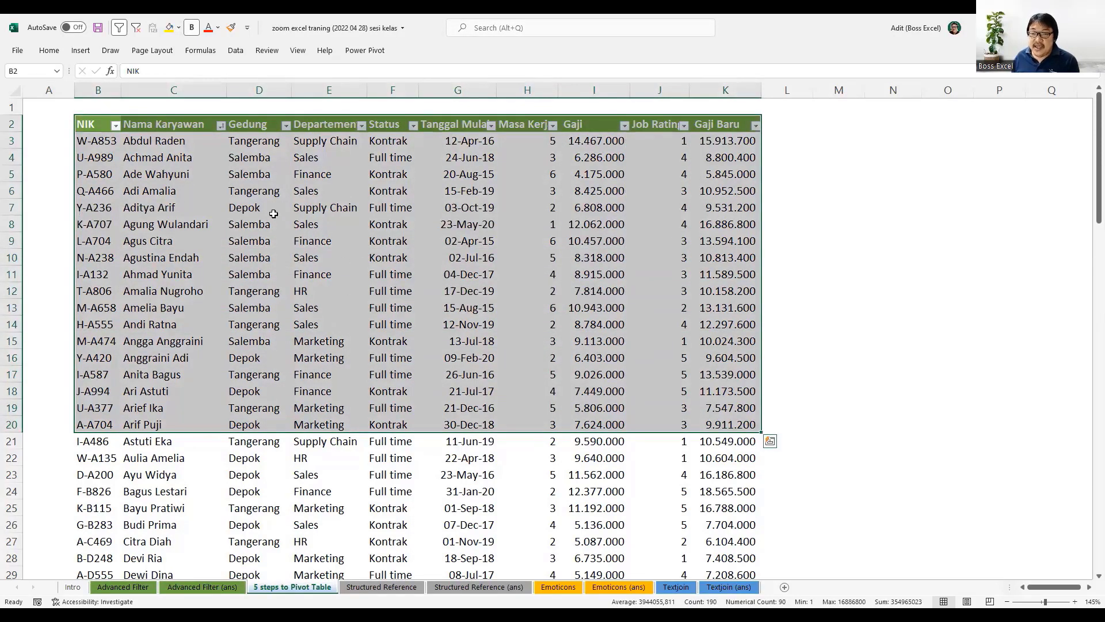
{"action": "left_click", "coordinate": [275, 212]}
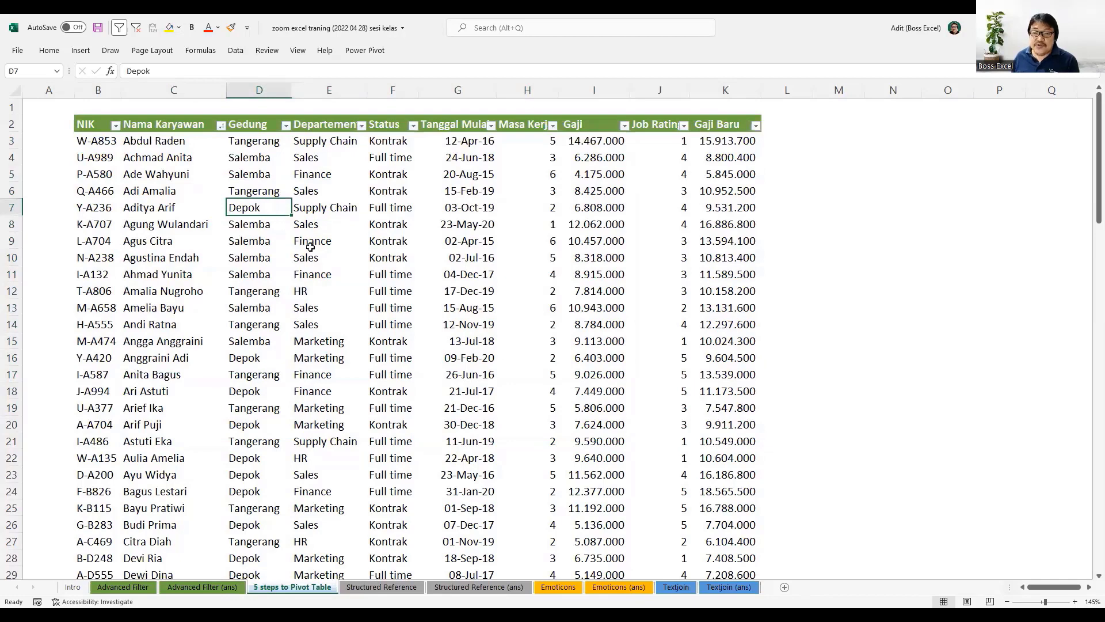
{"action": "left_click", "coordinate": [194, 186]}
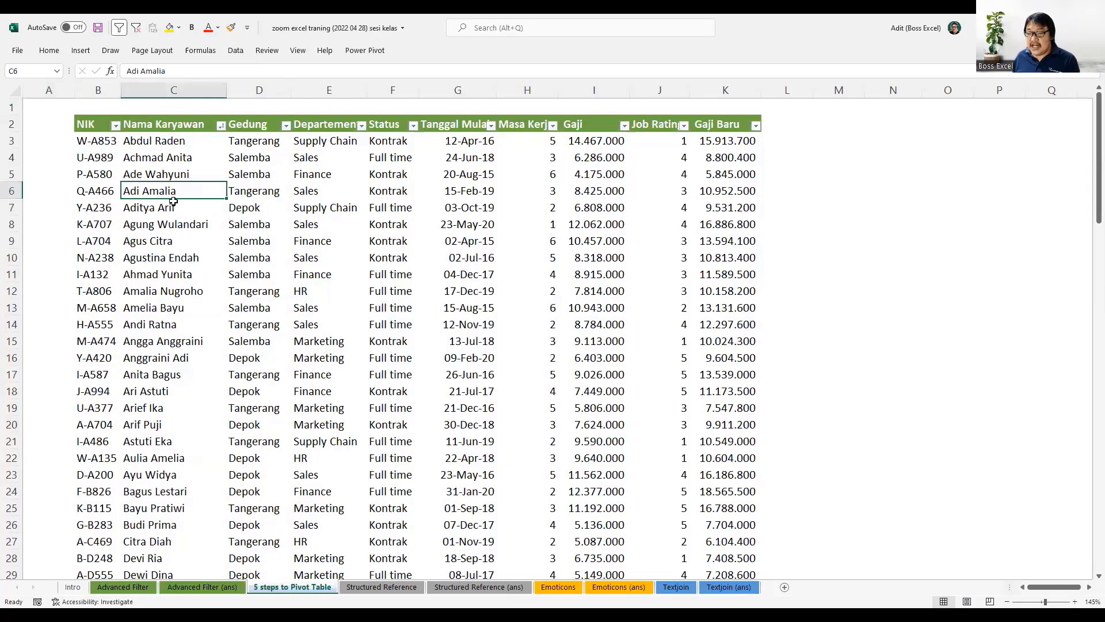
{"action": "key", "text": "Right"}
{"action": "key", "text": "Right"}
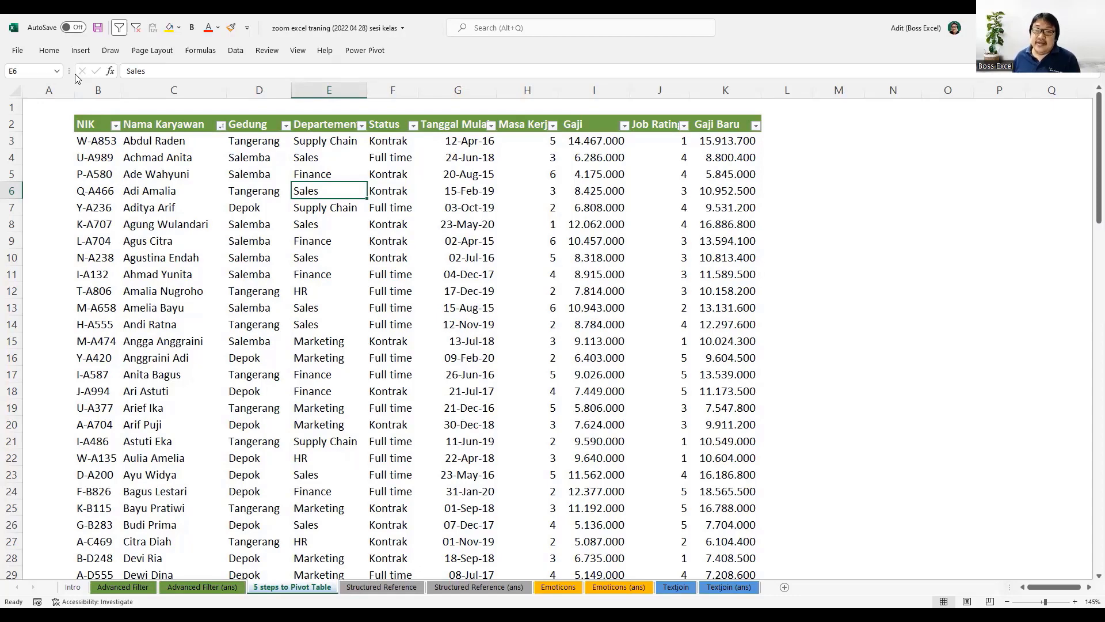
{"action": "left_click", "coordinate": [80, 51]}
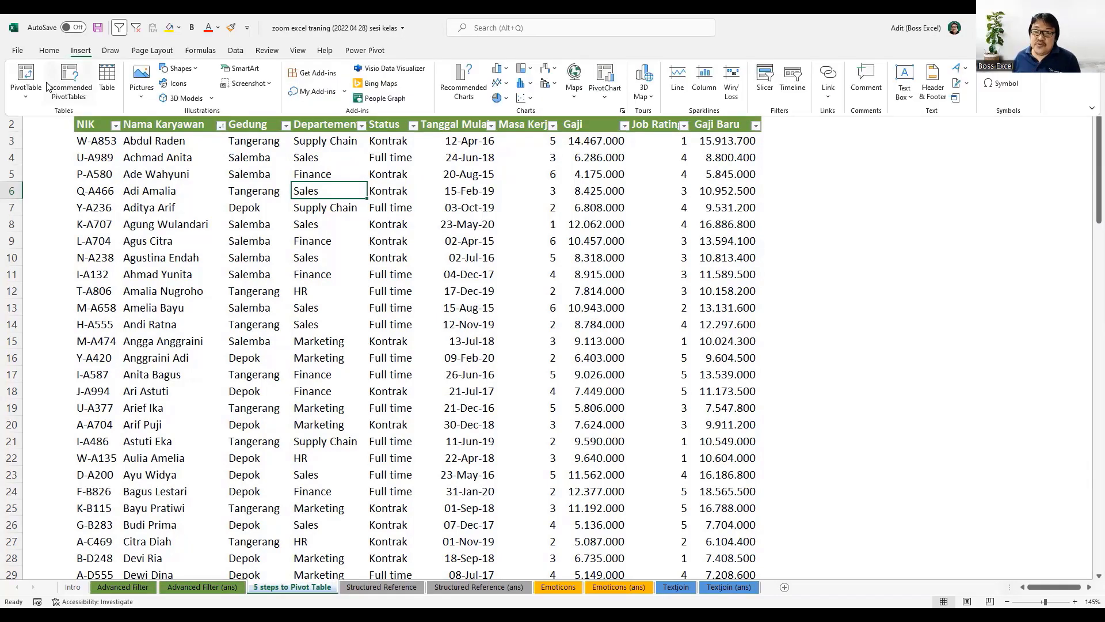
{"action": "left_click", "coordinate": [29, 97]}
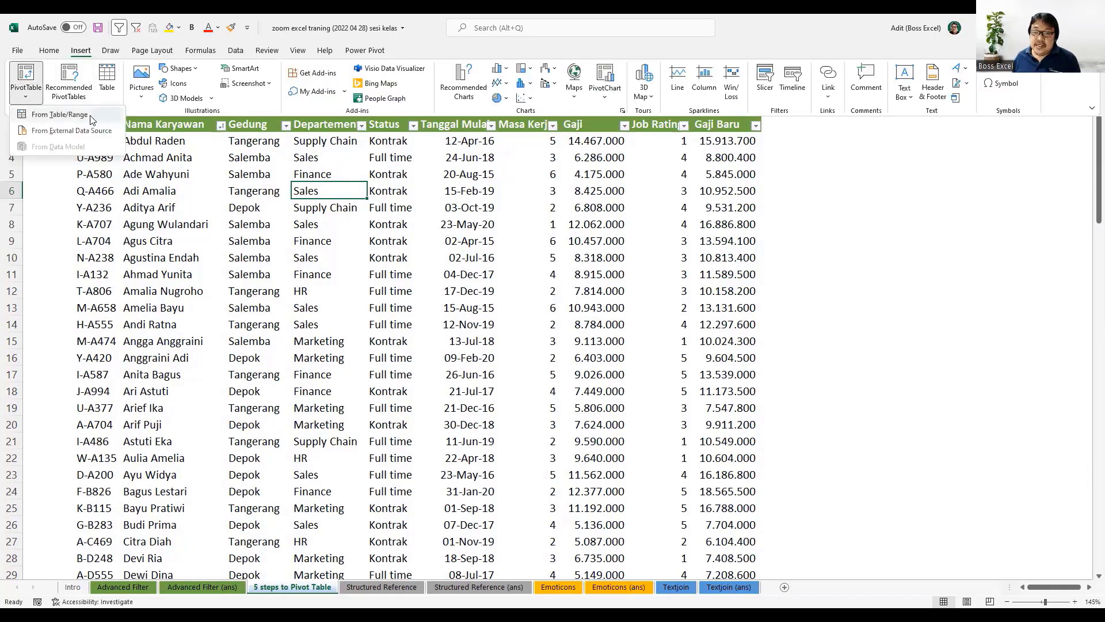
{"action": "left_click", "coordinate": [59, 115]}
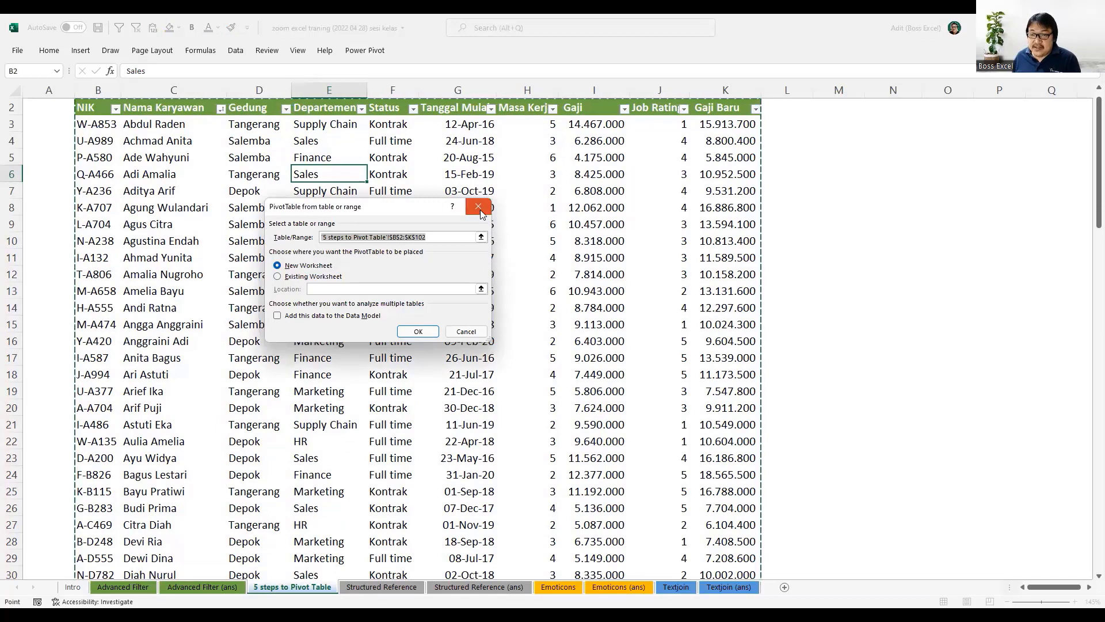
{"action": "key", "text": "Escape"}
{"action": "scroll", "coordinate": [323, 195], "scroll_direction": "down", "scroll_amount": 1}
{"action": "scroll", "coordinate": [301, 188], "scroll_direction": "up", "scroll_amount": 1}
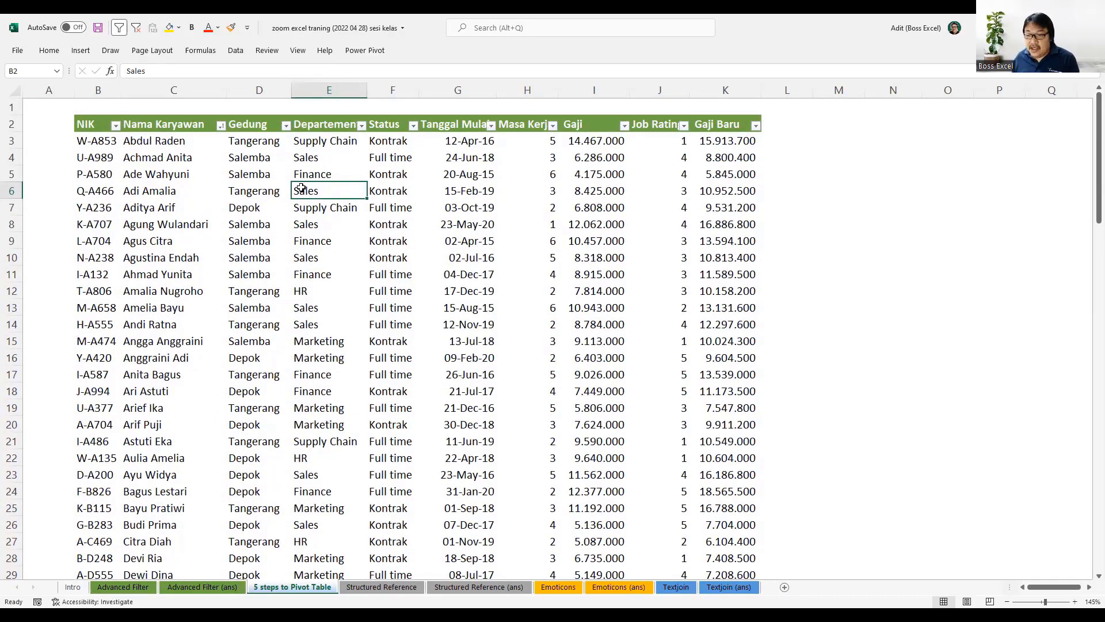
{"action": "key", "text": "alt"}
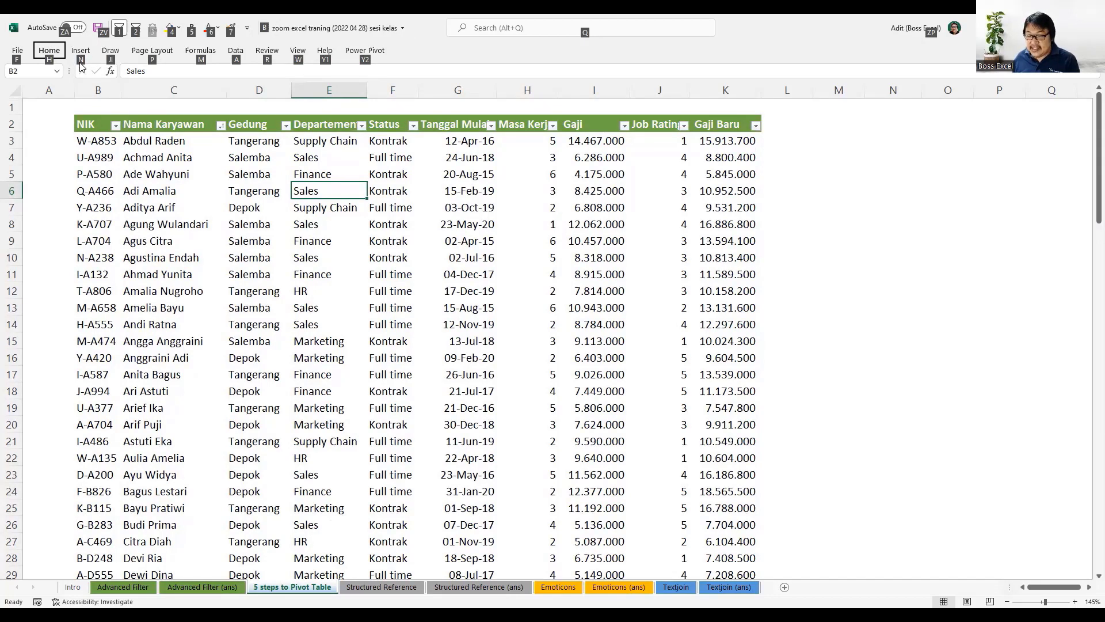
{"action": "key", "text": "n"}
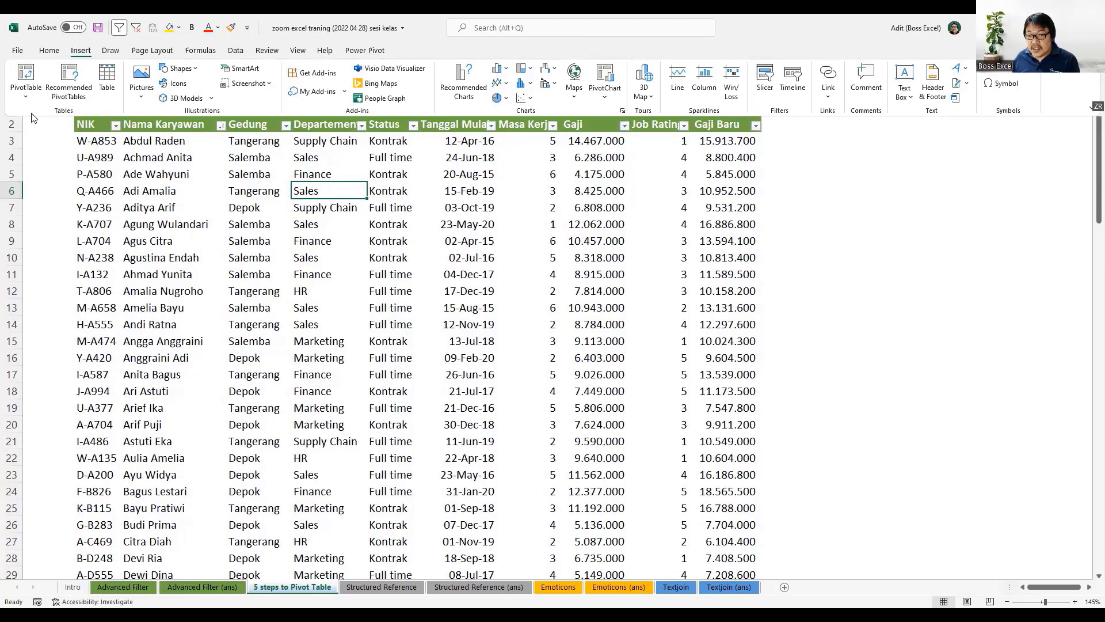
{"action": "key", "text": "v"}
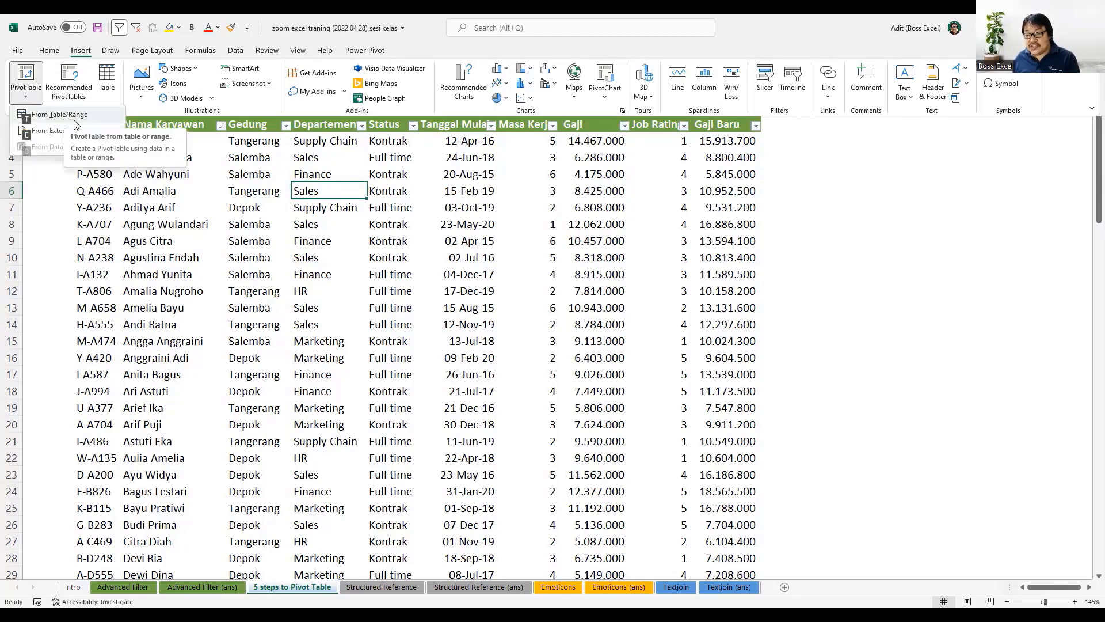
{"action": "key", "text": "t"}
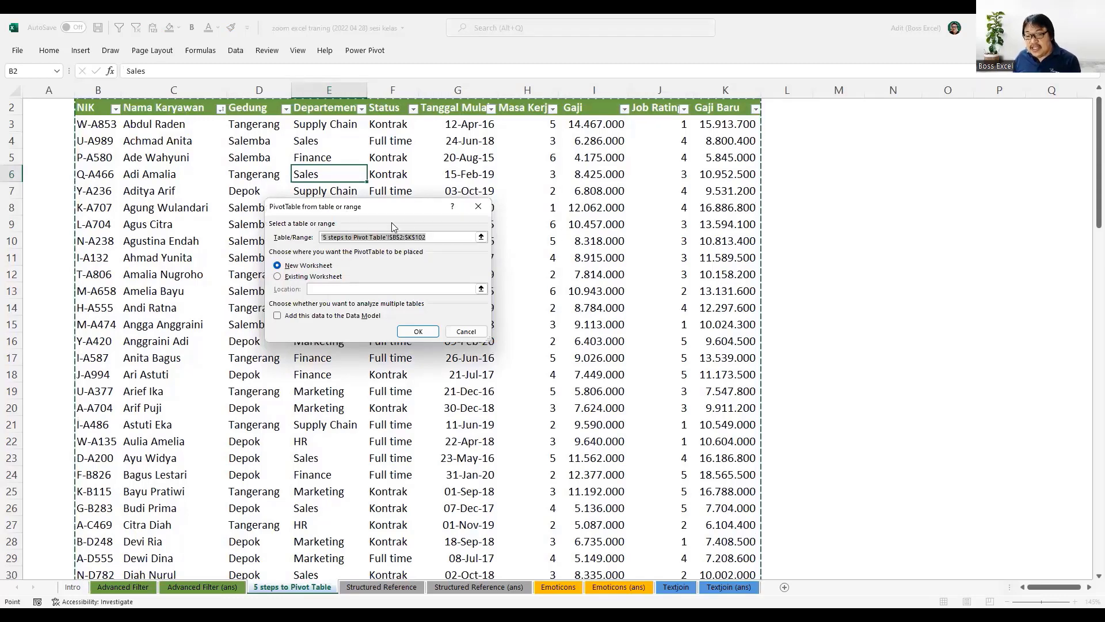
{"action": "scroll", "coordinate": [208, 143], "scroll_direction": "up", "scroll_amount": 1}
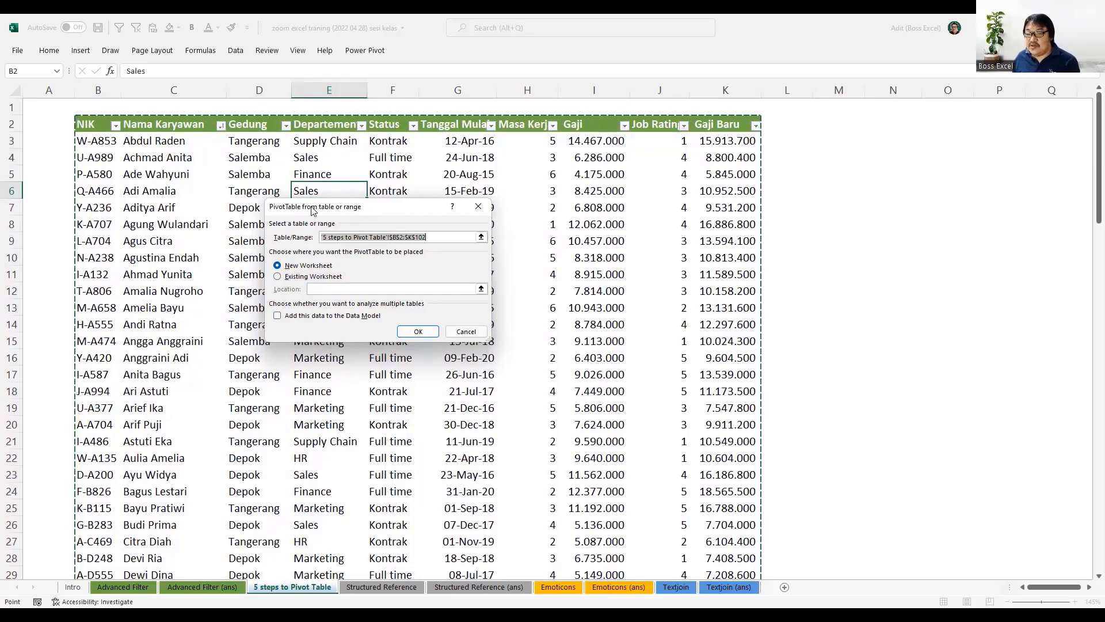
{"action": "left_click_drag", "start_coordinate": [313, 211], "coordinate": [255, 181]}
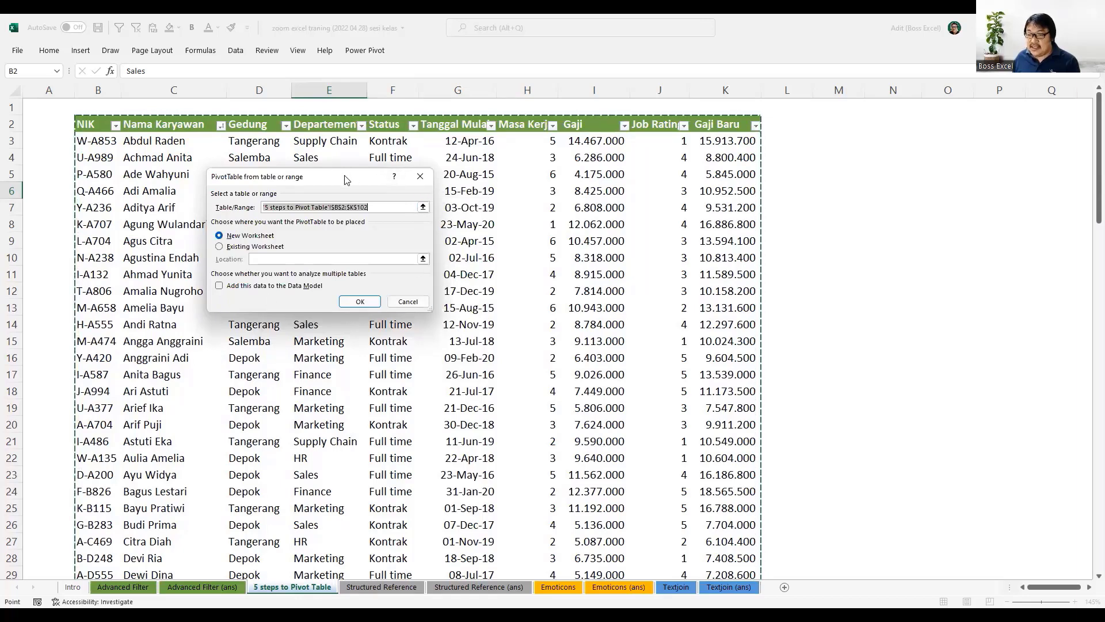
{"action": "left_click_drag", "start_coordinate": [345, 181], "coordinate": [354, 216]}
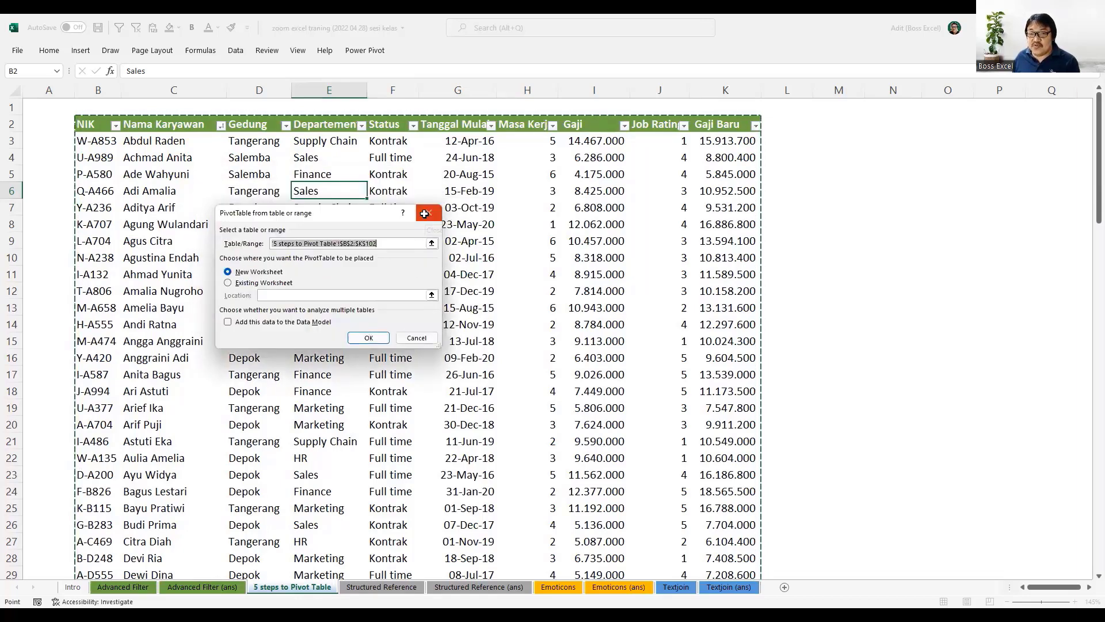
{"action": "left_click", "coordinate": [424, 213]}
{"action": "key", "text": "alt"}
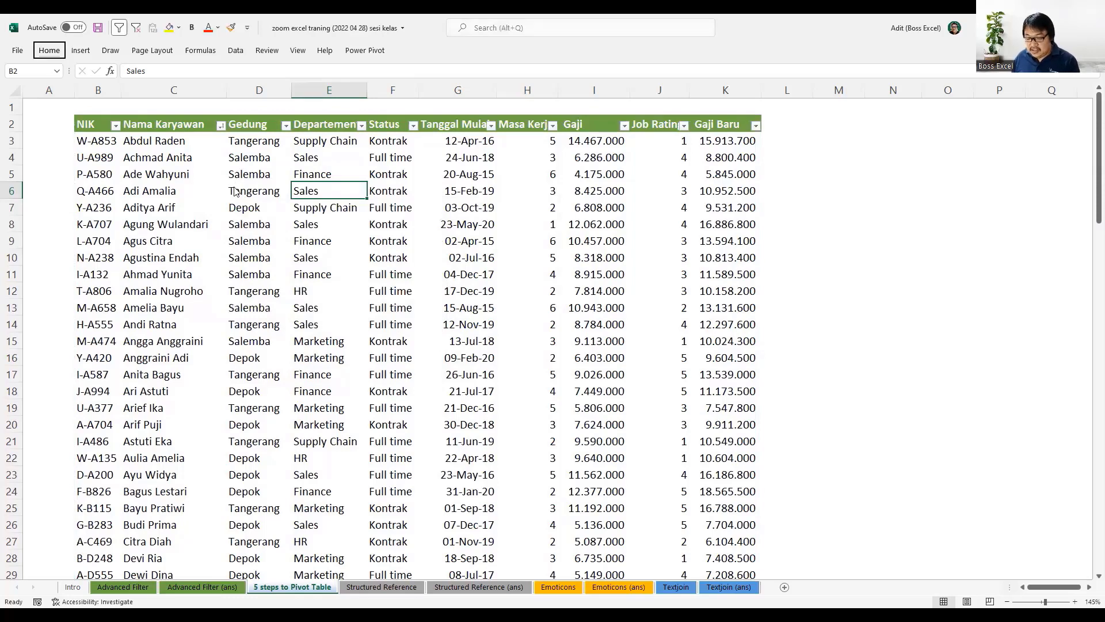
{"action": "key", "text": "n"}
{"action": "key", "text": "v"}
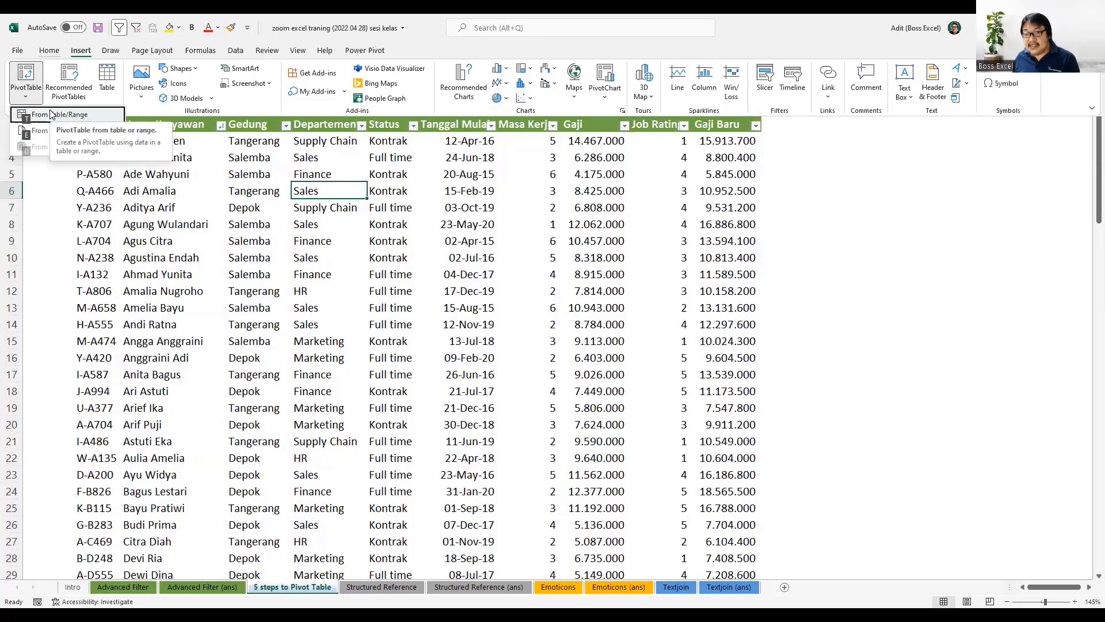
{"action": "key", "text": "t"}
{"action": "left_click_drag", "start_coordinate": [346, 216], "coordinate": [377, 257]}
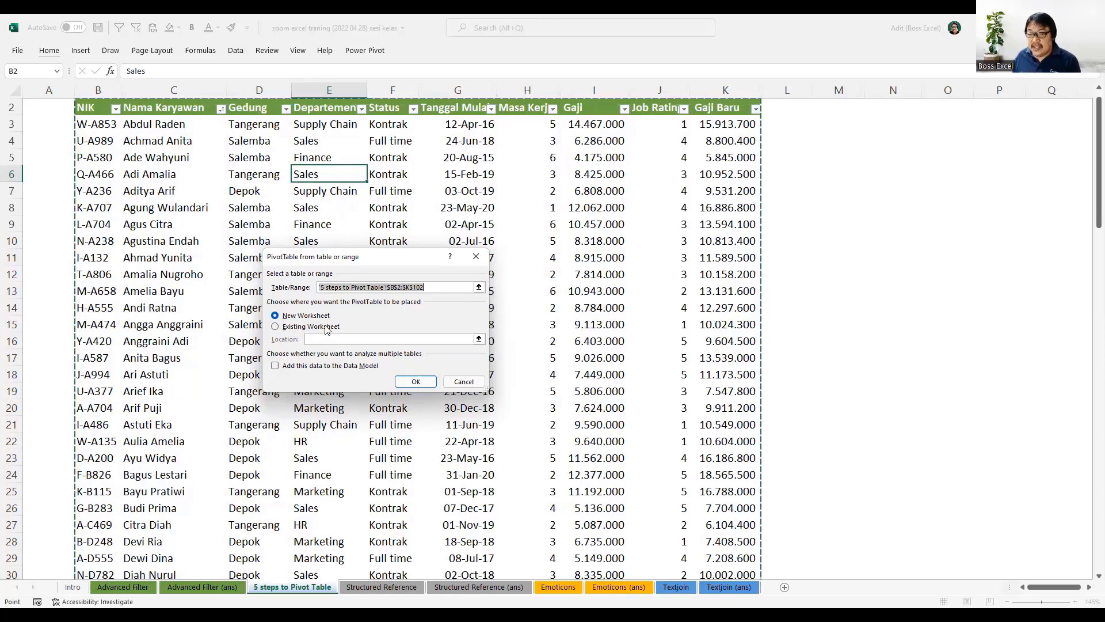
{"action": "left_click", "coordinate": [275, 327]}
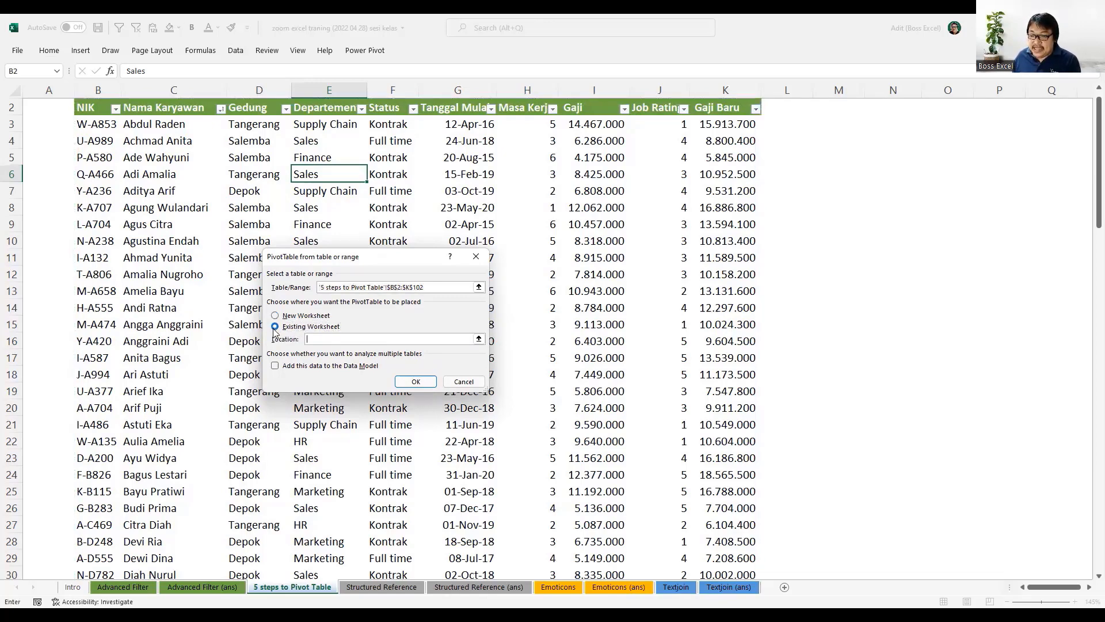
{"action": "left_click", "coordinate": [855, 139]}
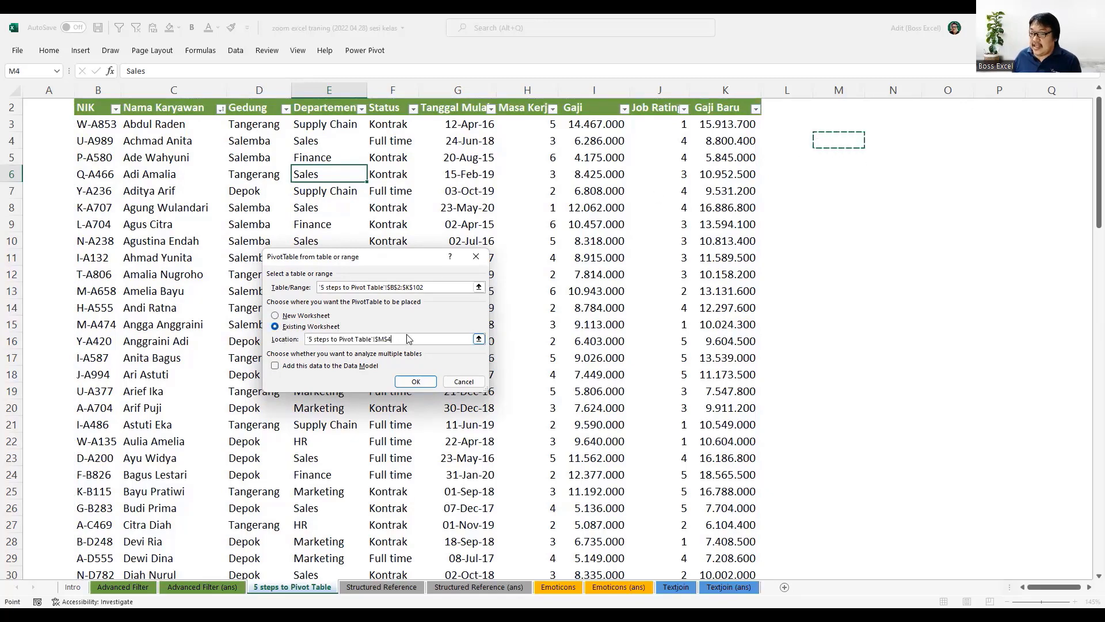
{"action": "left_click", "coordinate": [285, 317]}
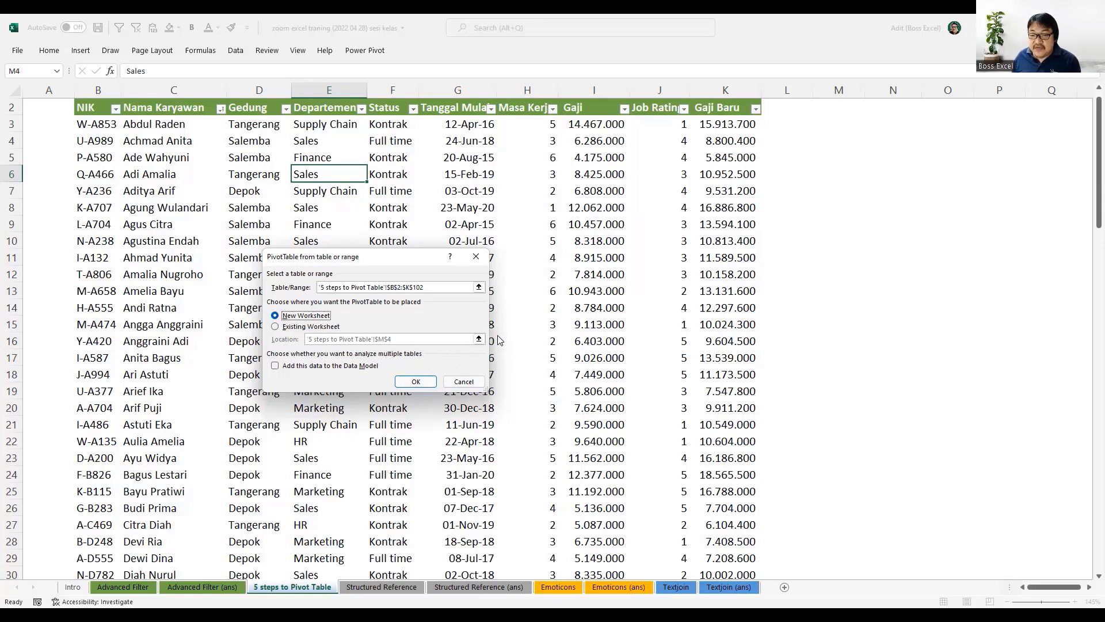
{"action": "left_click", "coordinate": [486, 258]}
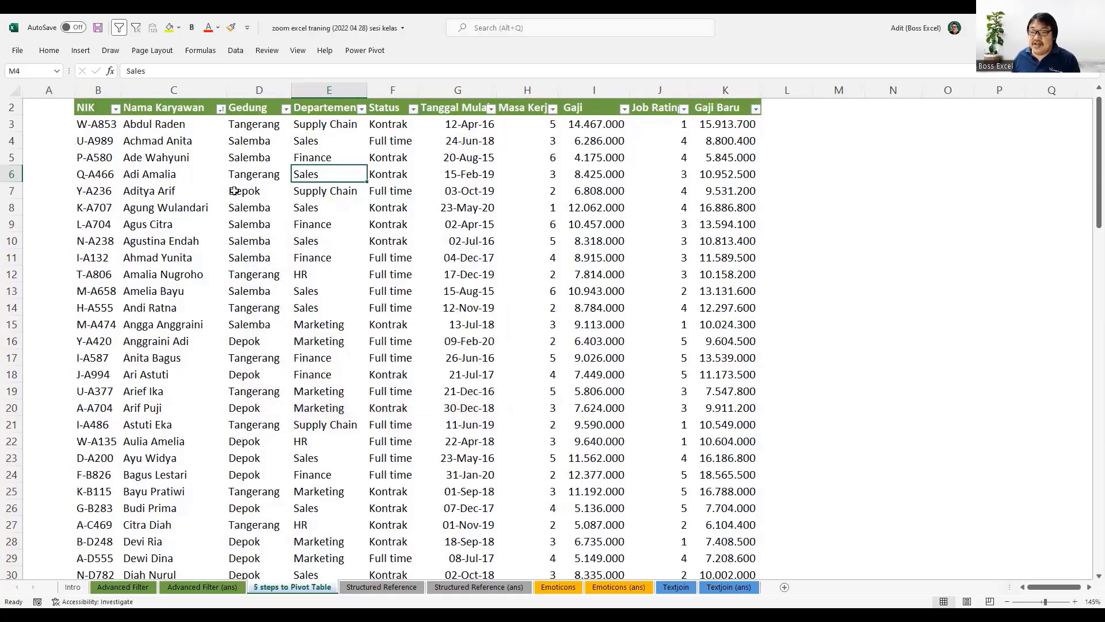
Insert a PivotTable on a new worksheet from the employee data range B2:K102.
{"action": "left_click", "coordinate": [189, 173]}
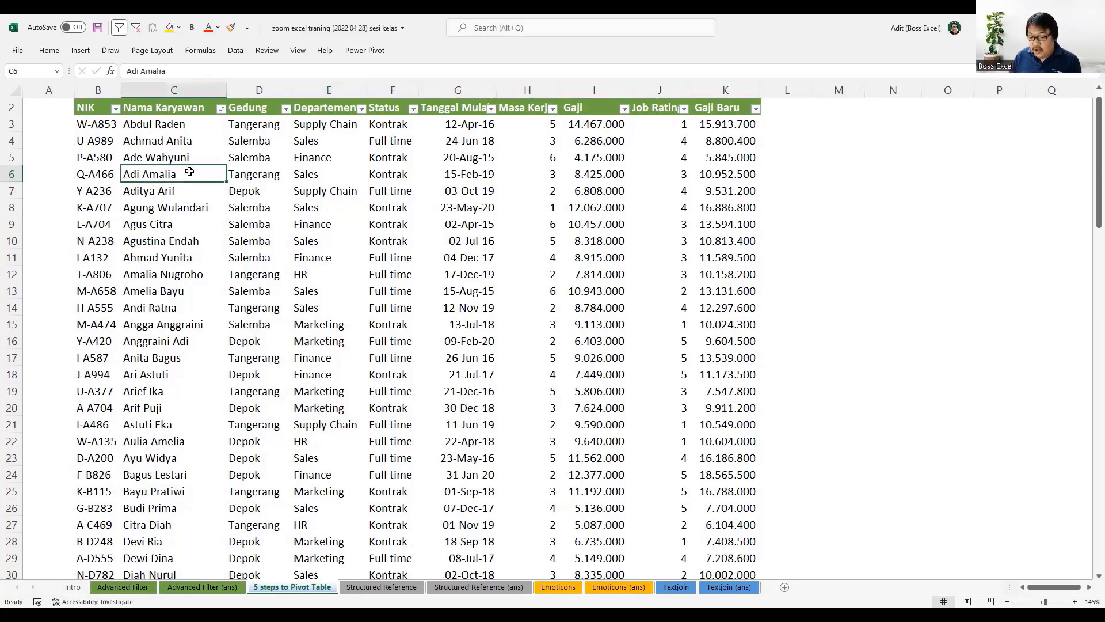
{"action": "key", "text": "alt"}
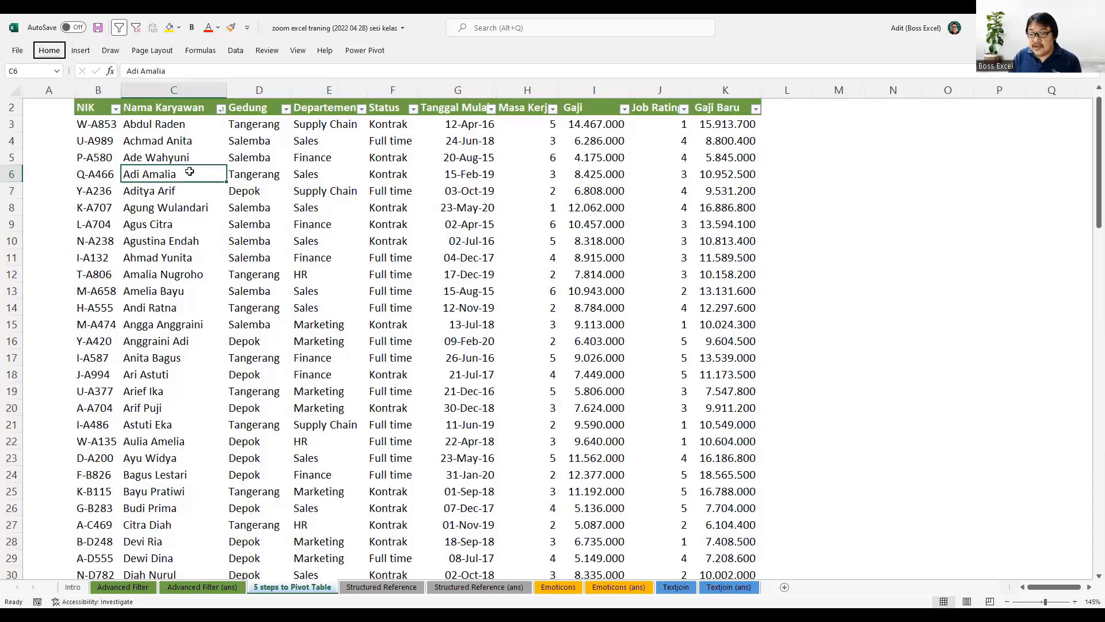
{"action": "key", "text": "n"}
{"action": "key", "text": "v"}
{"action": "key", "text": "t"}
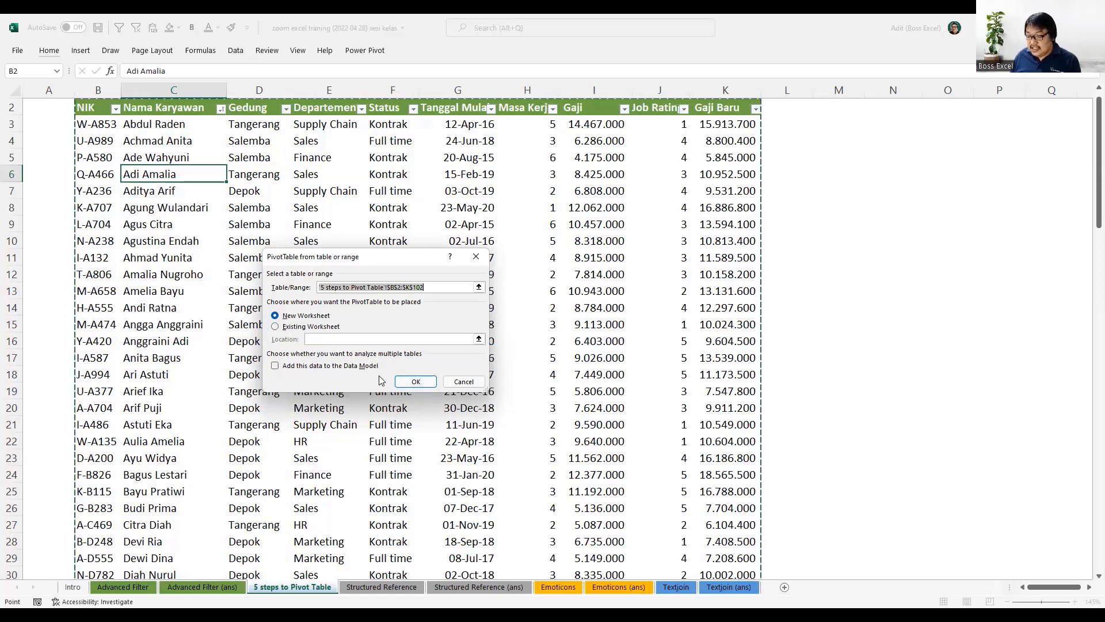
{"action": "key", "text": "Return"}
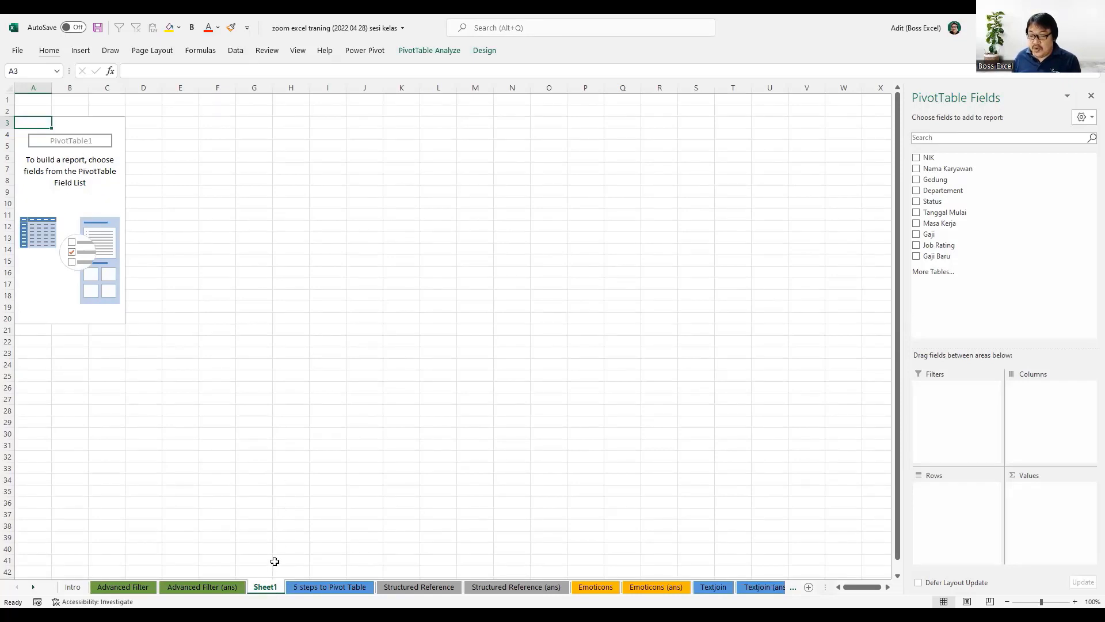
Delete the newly added worksheet that holds the empty PivotTable.
{"action": "right_click", "coordinate": [273, 587]}
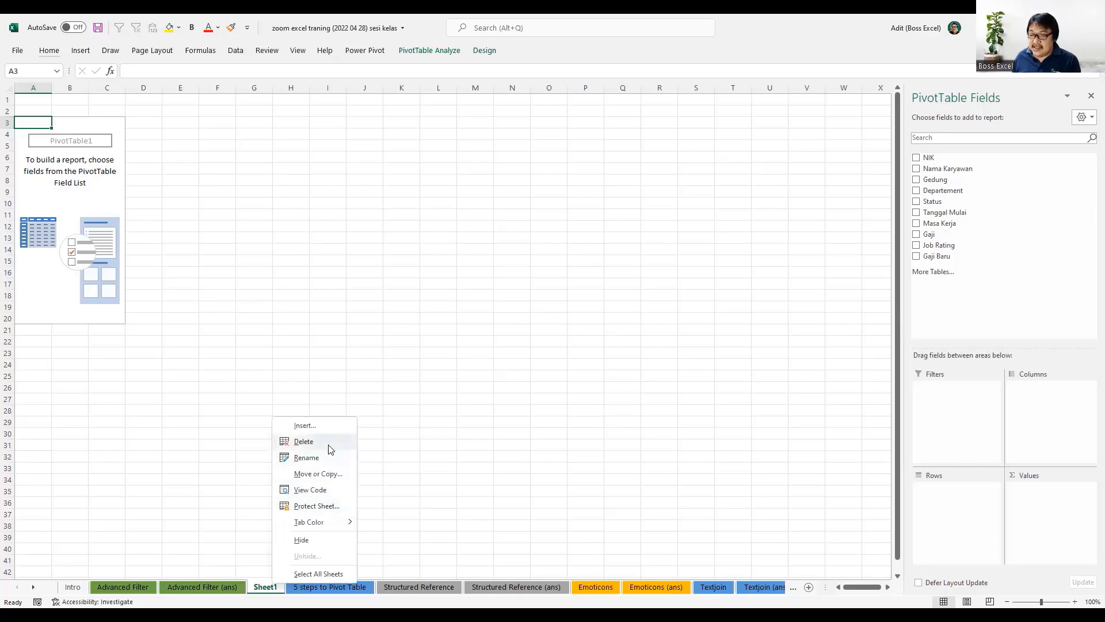
{"action": "left_click", "coordinate": [331, 449]}
{"action": "left_click", "coordinate": [528, 349]}
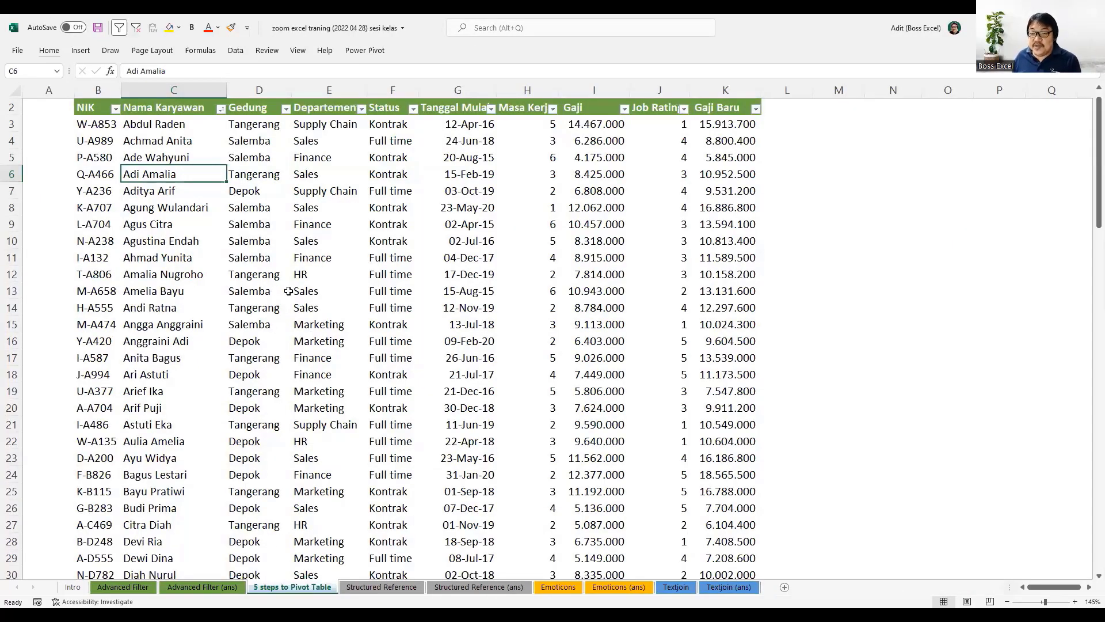
{"action": "scroll", "coordinate": [288, 291], "scroll_direction": "up", "scroll_amount": 1}
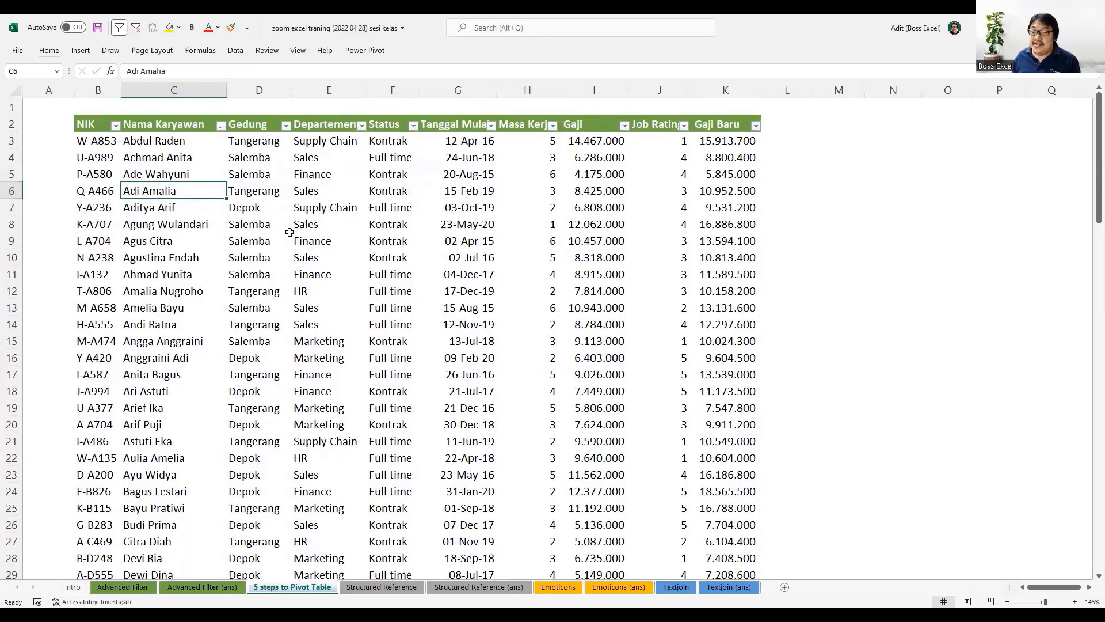
Create a PivotTable from the employee table on a new worksheet, using the PivotTable Wizard's default settings.
{"action": "left_click", "coordinate": [343, 203]}
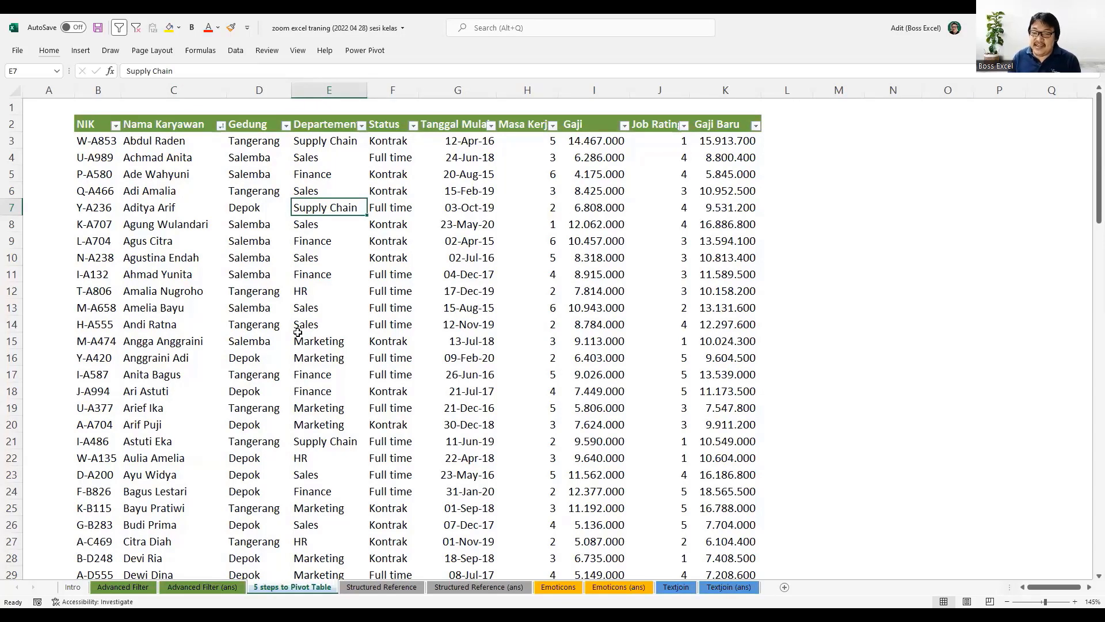
{"action": "key", "text": "alt"}
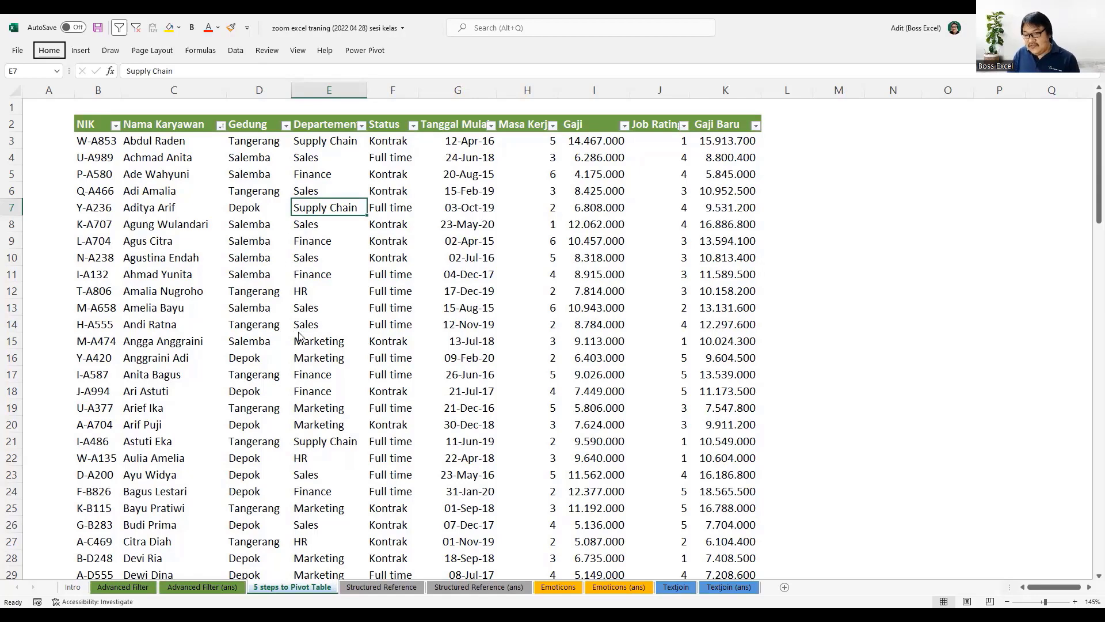
{"action": "key", "text": "d"}
{"action": "key", "text": "p"}
{"action": "key", "text": "f"}
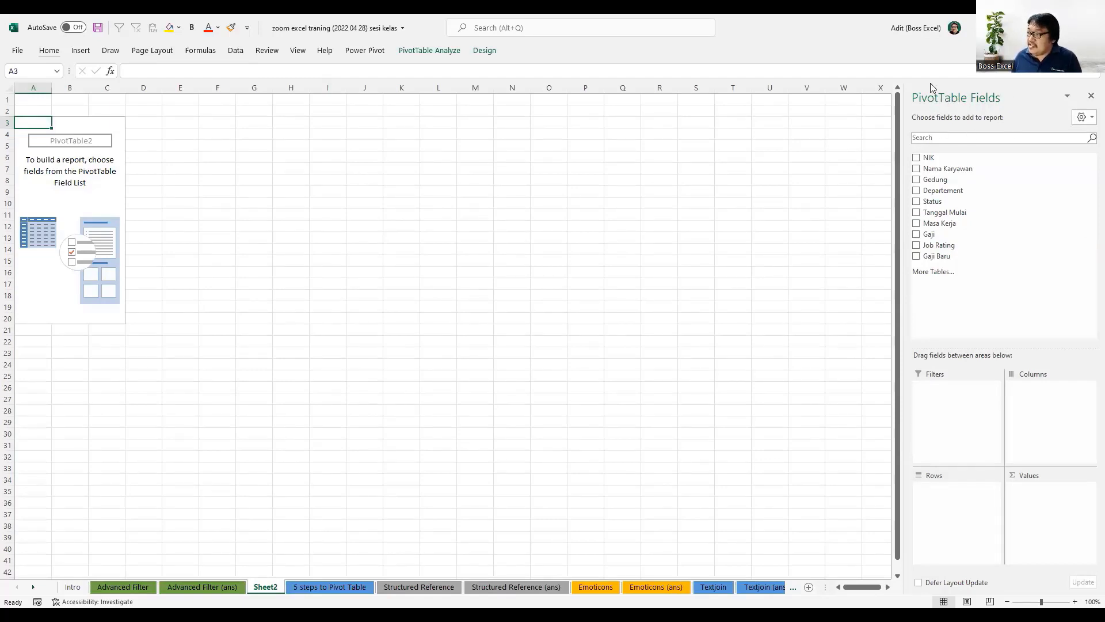
Undock the PivotTable field list beside the report and add Nama Karyawan to the Rows area.
{"action": "left_click_drag", "start_coordinate": [971, 109], "coordinate": [579, 548]}
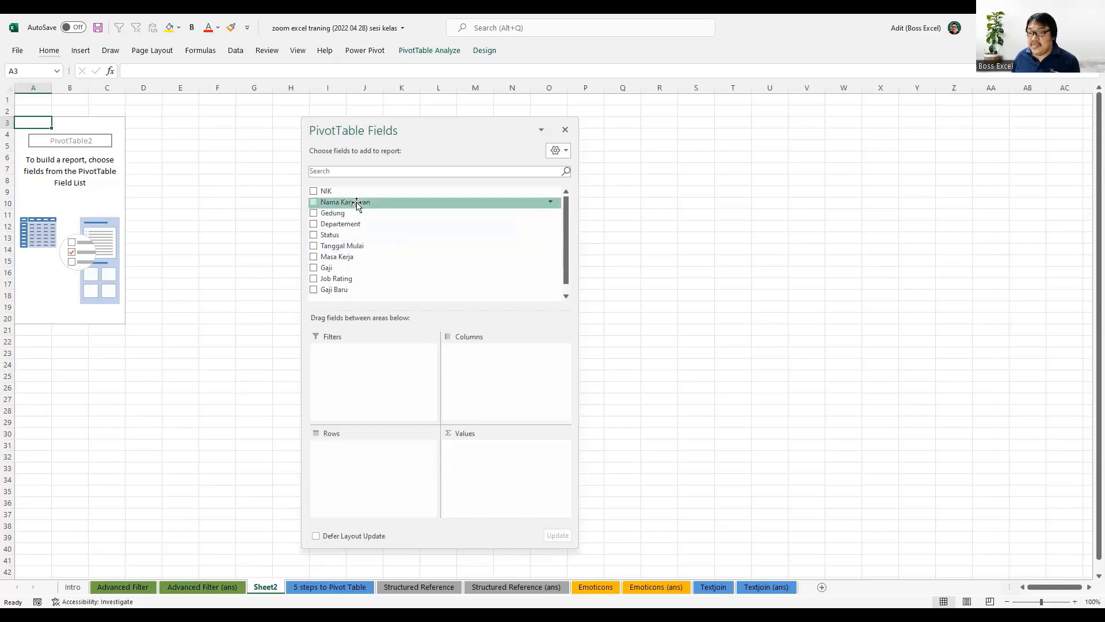
{"action": "left_click_drag", "start_coordinate": [358, 203], "coordinate": [388, 461]}
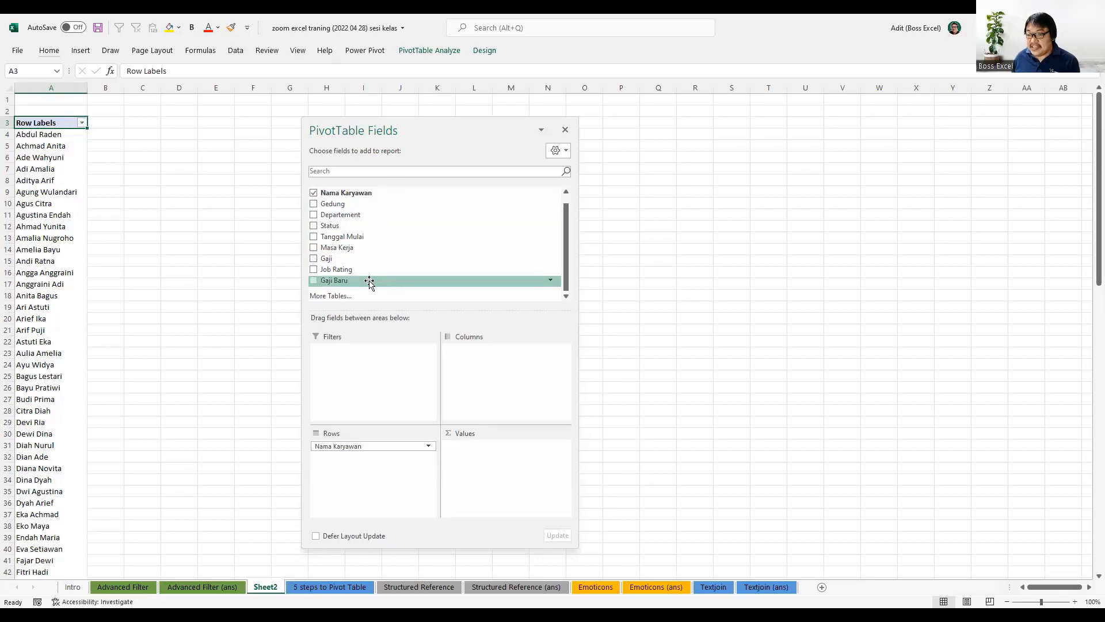
Add Gaji Baru to the Values area and Departement to the Rows area above Nama Karyawan, and inspect the Finance group.
{"action": "left_click_drag", "start_coordinate": [369, 282], "coordinate": [491, 464]}
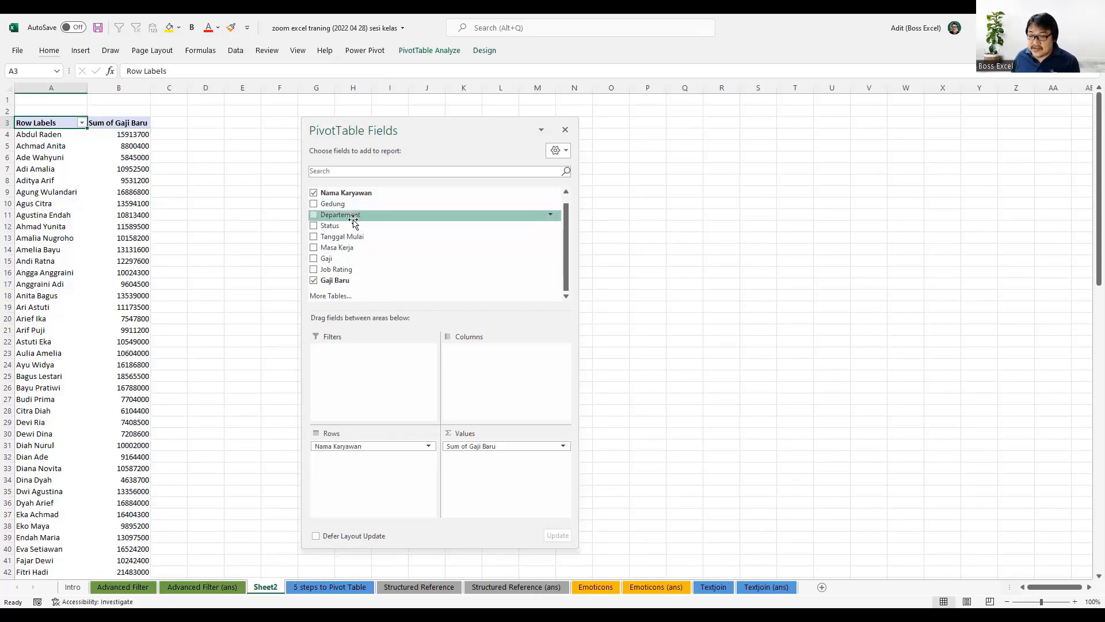
{"action": "mouse_move", "coordinate": [350, 216]}
{"action": "left_mouse_down"}
{"action": "mouse_move", "coordinate": [377, 380]}
{"action": "mouse_move", "coordinate": [362, 451]}
{"action": "mouse_move", "coordinate": [341, 449]}
{"action": "mouse_move", "coordinate": [344, 469]}
{"action": "left_mouse_up"}
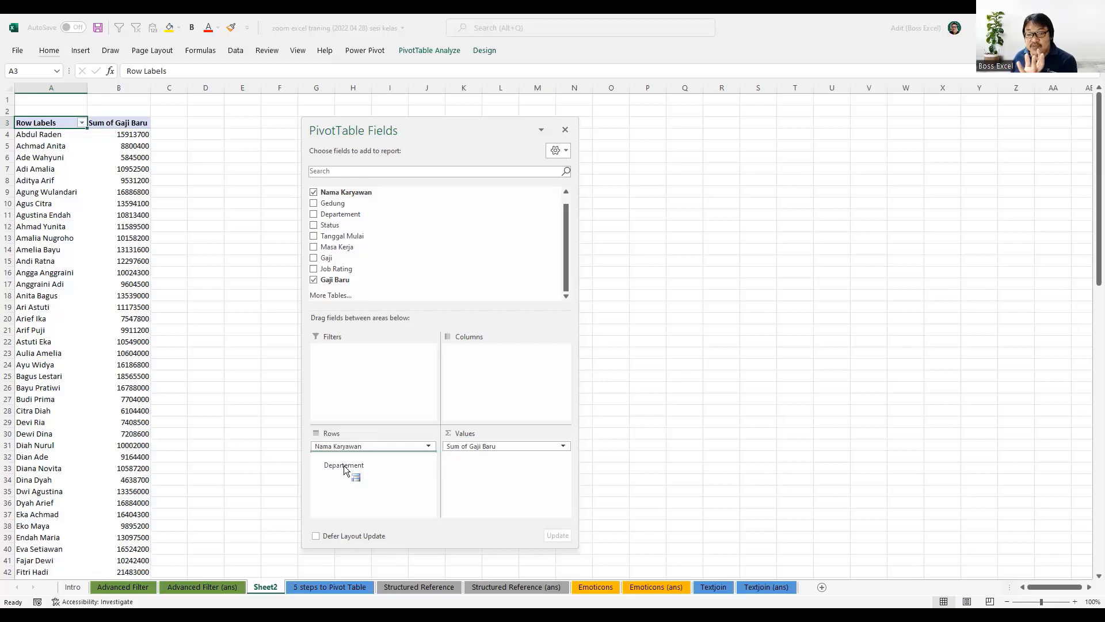
{"action": "left_click_drag", "start_coordinate": [344, 469], "coordinate": [346, 448]}
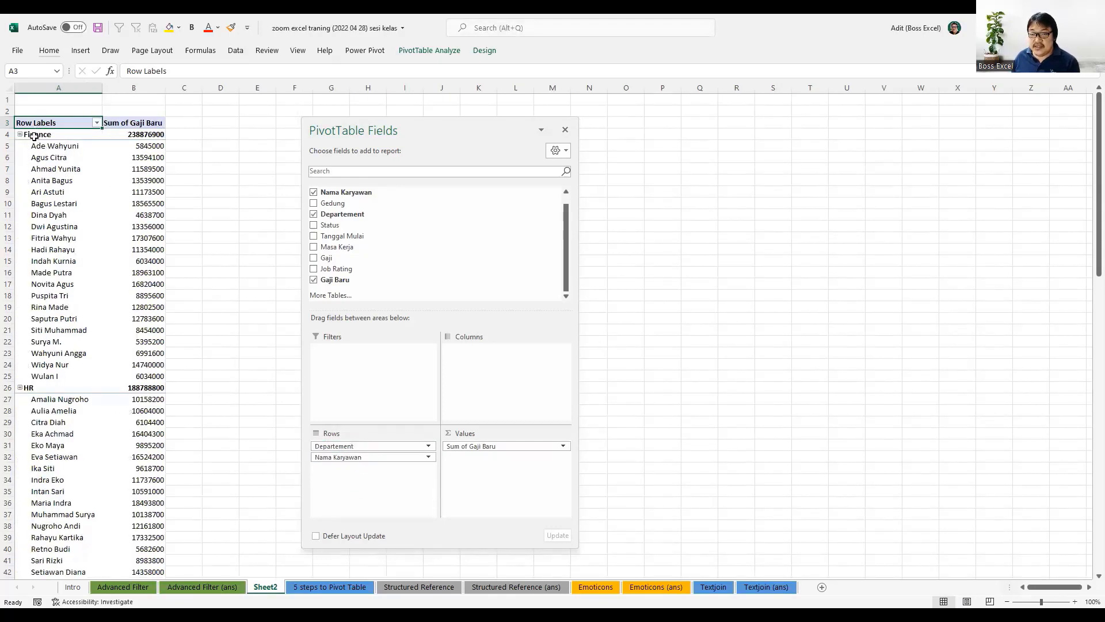
{"action": "left_click_drag", "start_coordinate": [34, 134], "coordinate": [104, 372]}
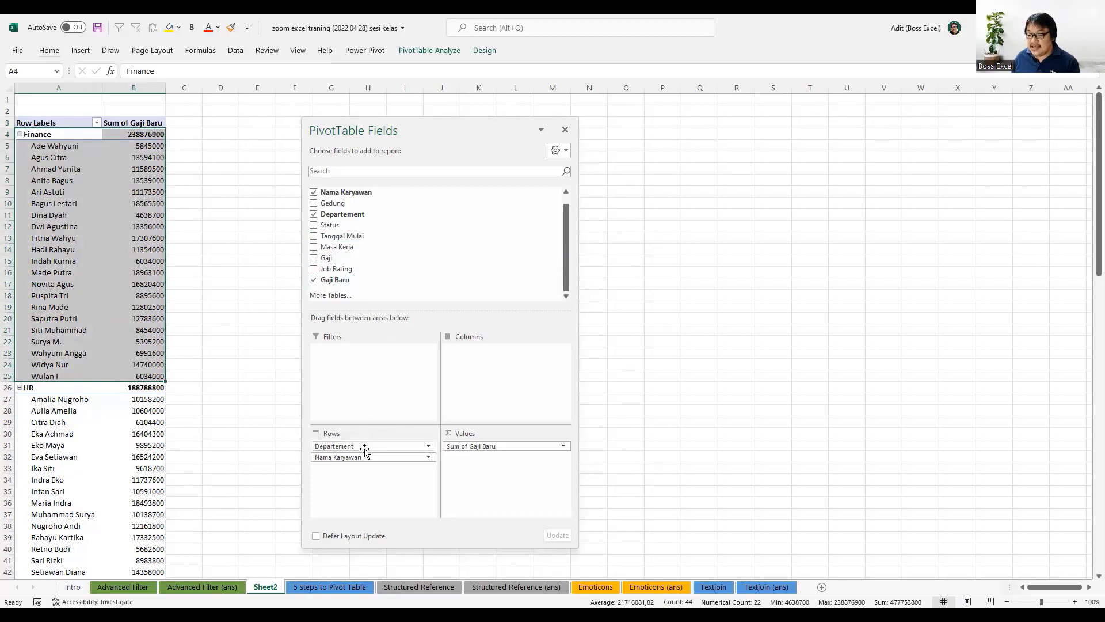
Move Departement to the Filters area and add Gedung to the Rows area below Nama Karyawan.
{"action": "left_click_drag", "start_coordinate": [362, 446], "coordinate": [366, 373]}
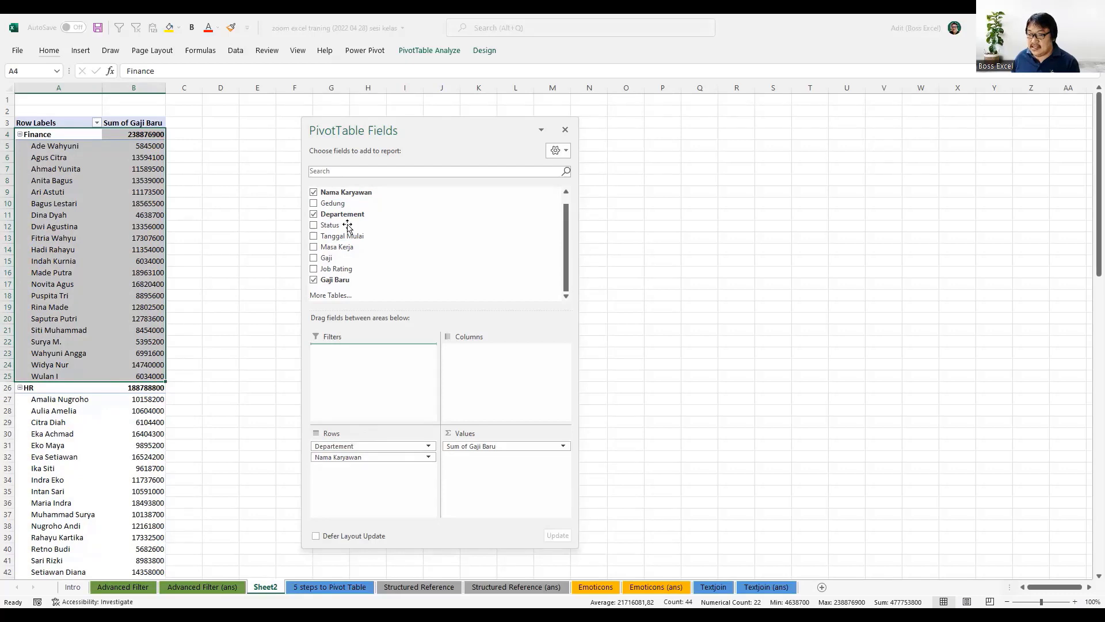
{"action": "left_click_drag", "start_coordinate": [335, 205], "coordinate": [362, 446]}
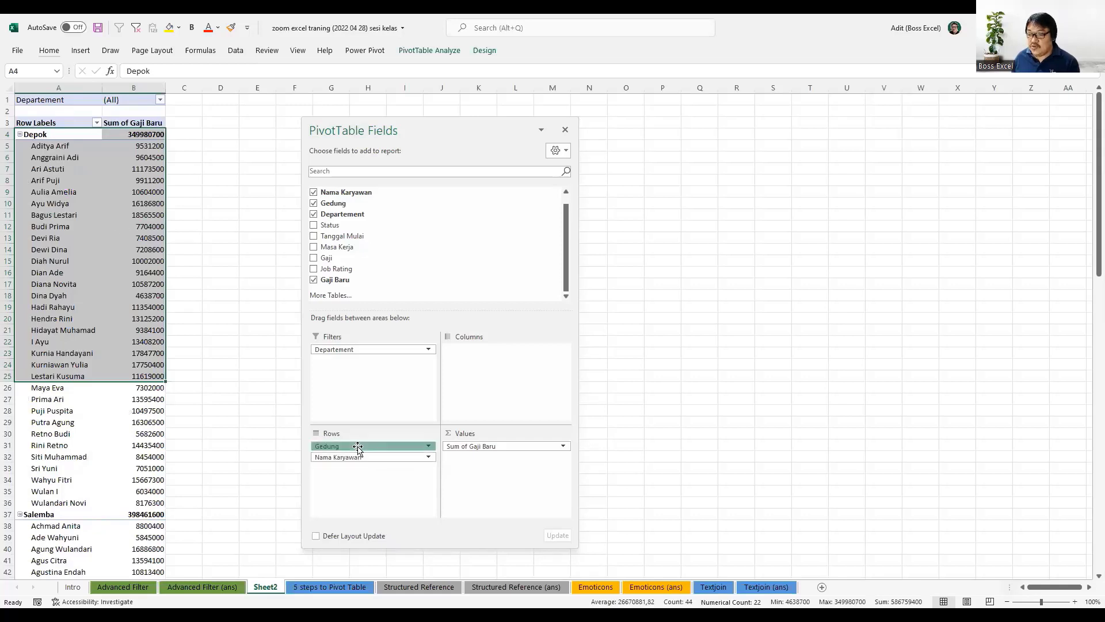
{"action": "left_click_drag", "start_coordinate": [358, 448], "coordinate": [58, 135]}
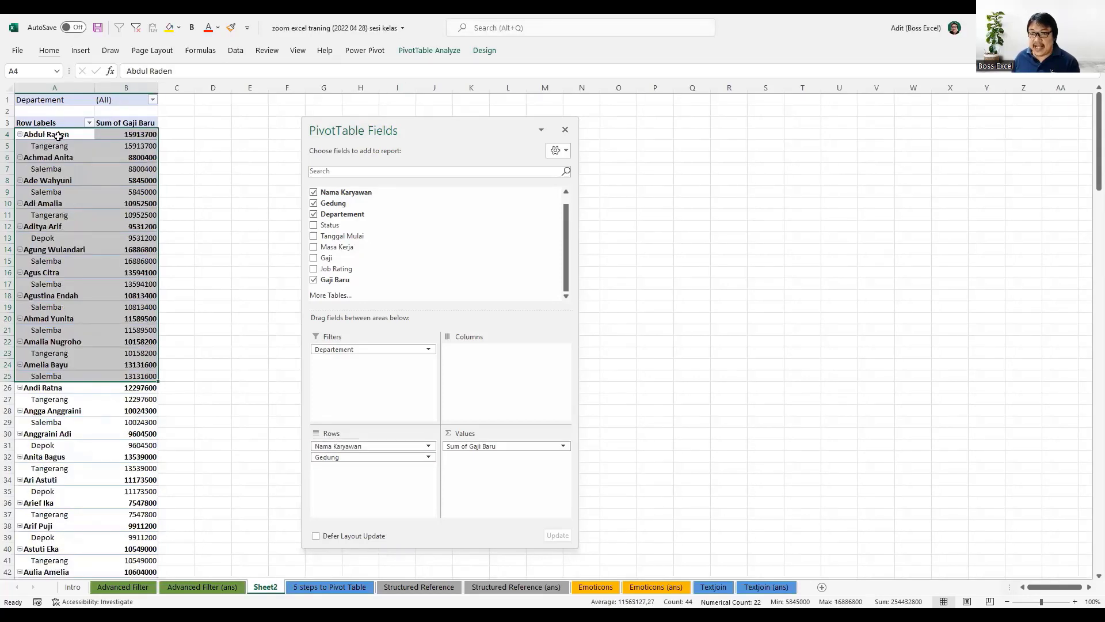
{"action": "left_click", "coordinate": [47, 147]}
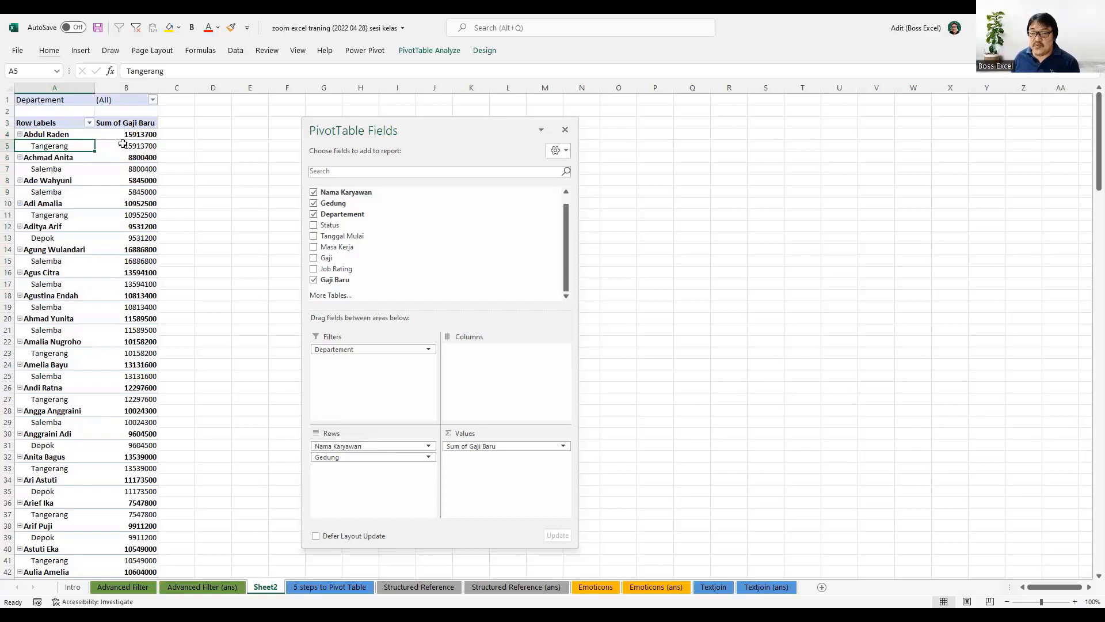
Change the PivotTable's report layout to Tabular Form so each row field has its own column.
{"action": "left_click", "coordinate": [52, 87]}
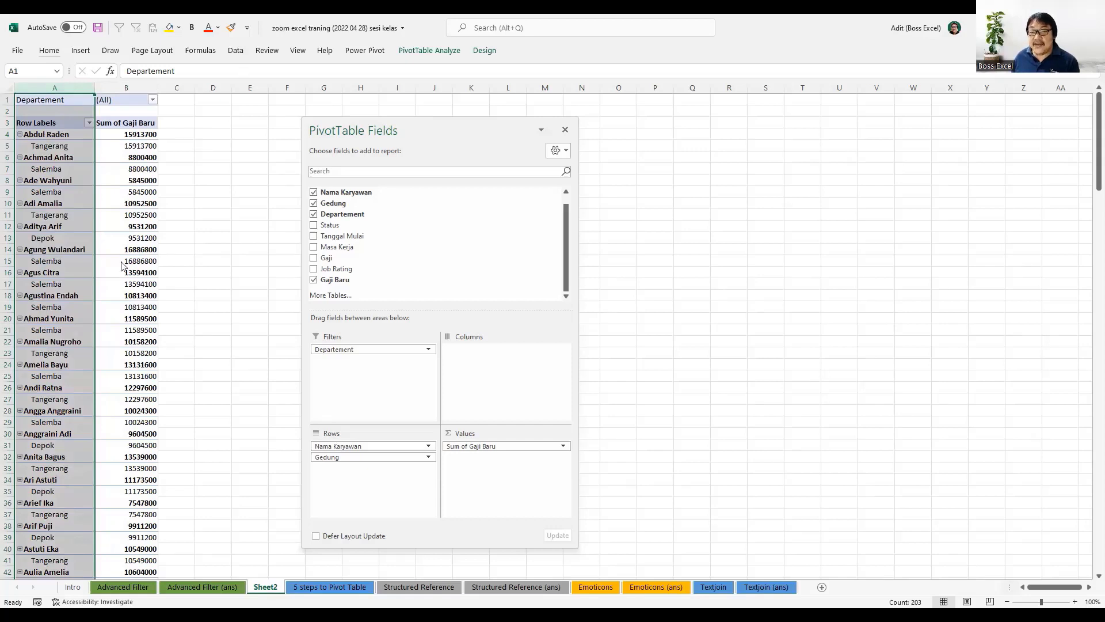
{"action": "left_click", "coordinate": [127, 170]}
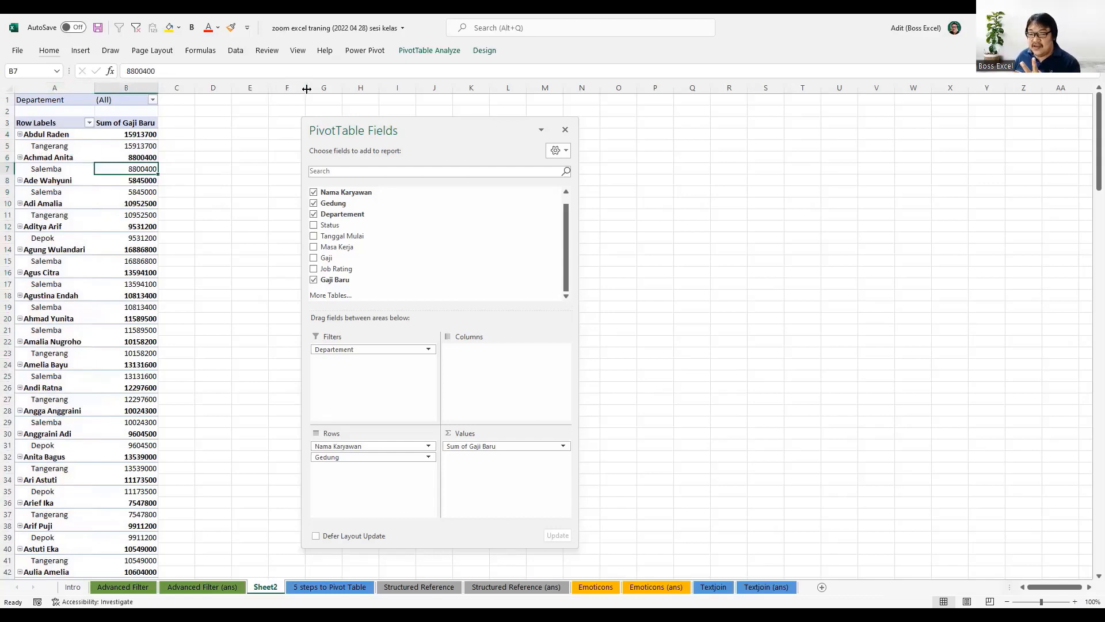
{"action": "left_click", "coordinate": [482, 51]}
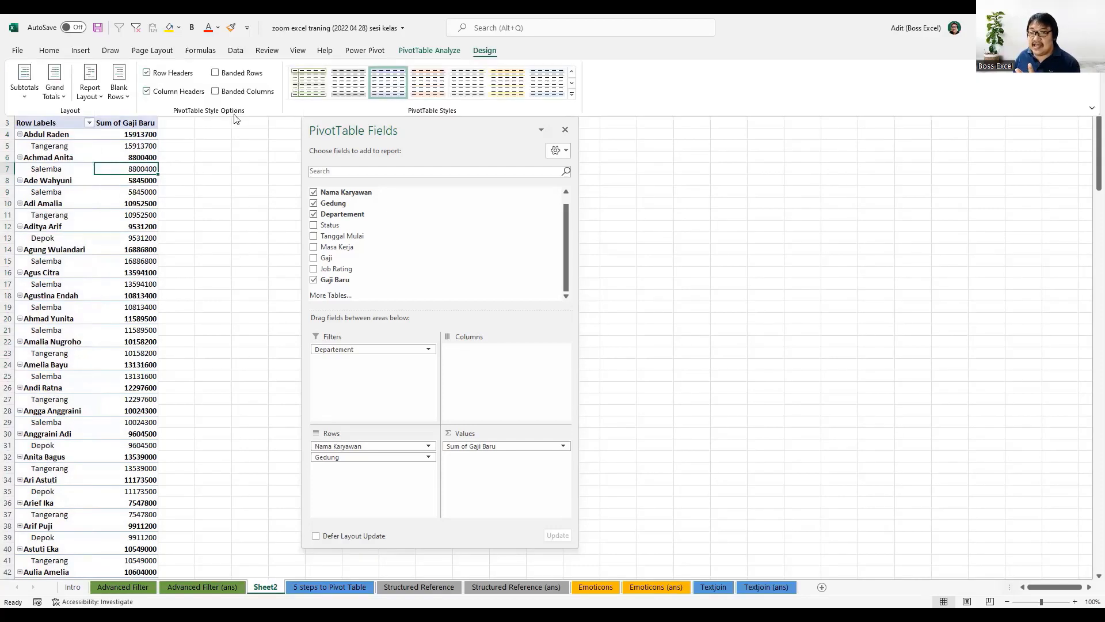
{"action": "left_click", "coordinate": [102, 96]}
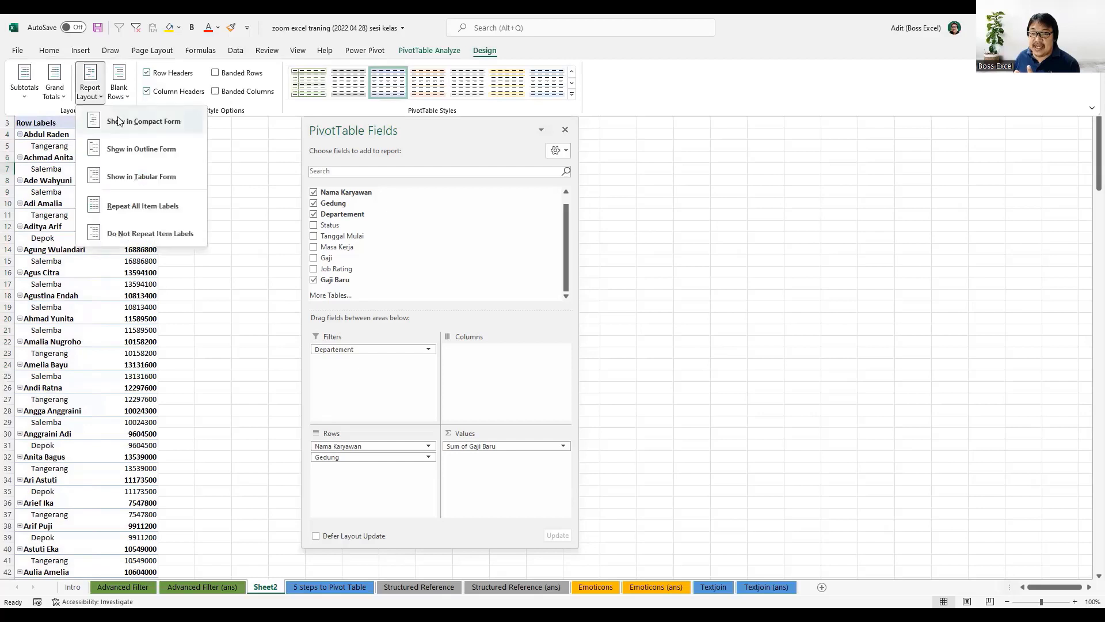
{"action": "left_click", "coordinate": [134, 178]}
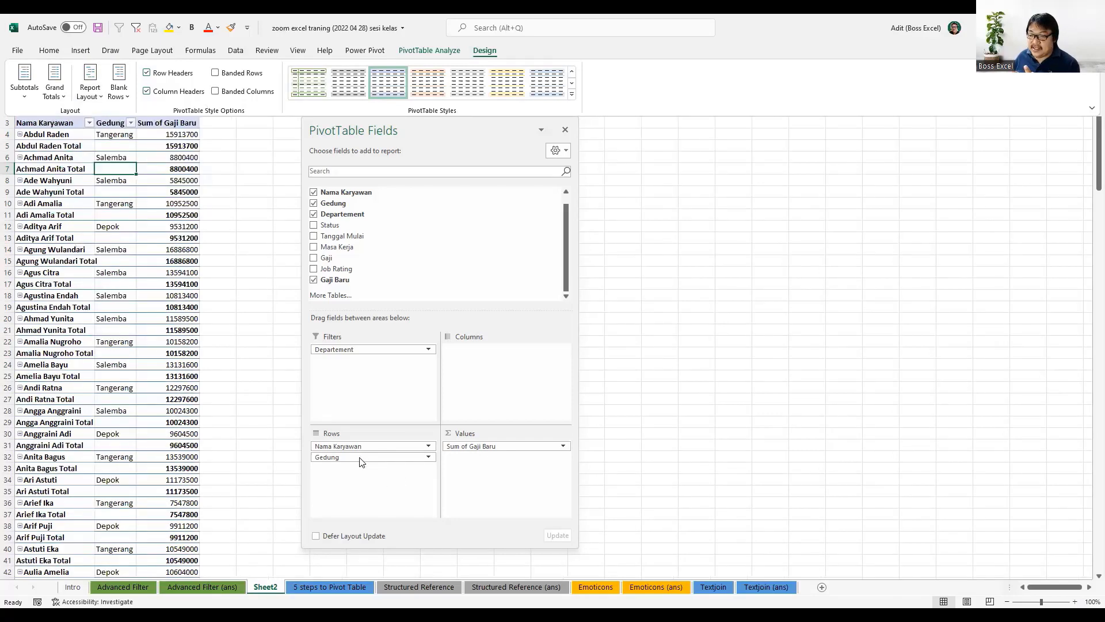
Move Gedung above Nama Karyawan in the Rows area and examine the resulting report columns.
{"action": "left_click_drag", "start_coordinate": [361, 459], "coordinate": [358, 446]}
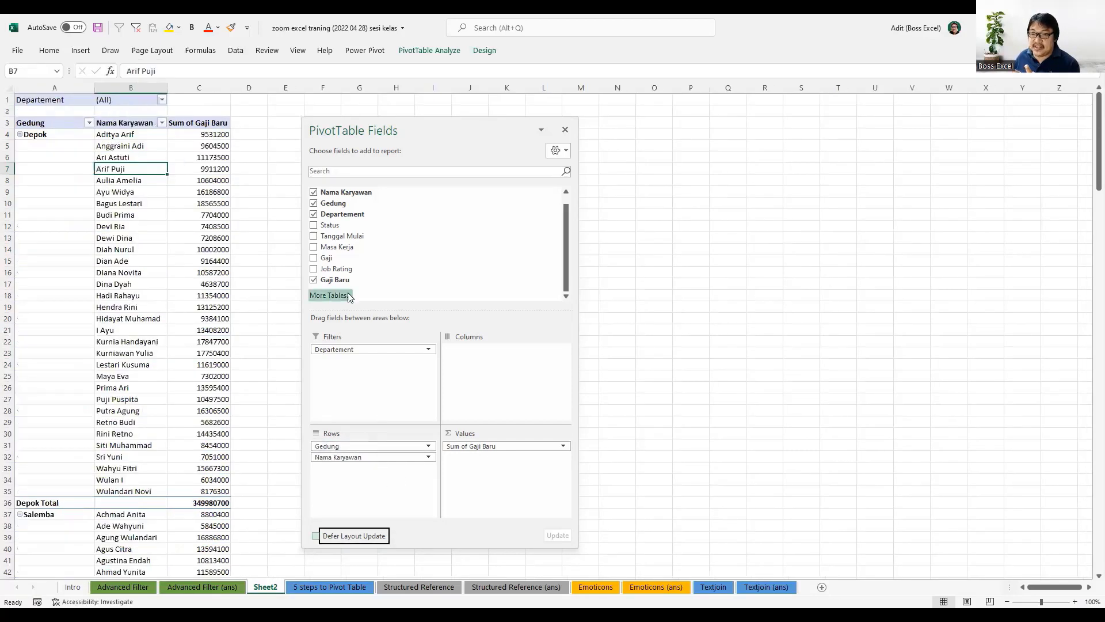
{"action": "left_click", "coordinate": [53, 86]}
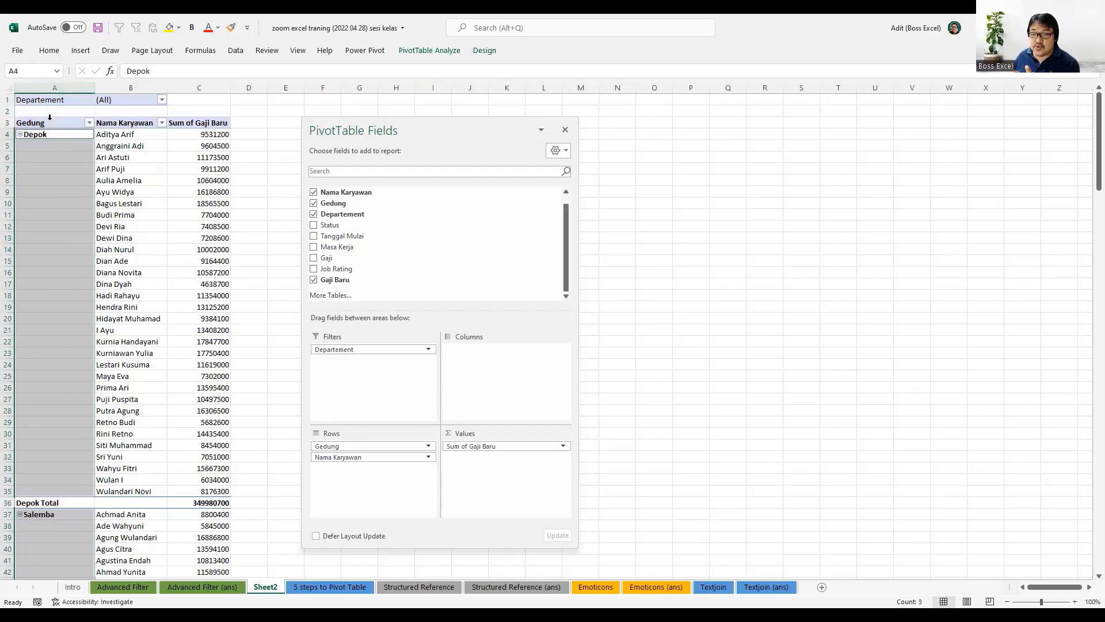
{"action": "left_click", "coordinate": [131, 87]}
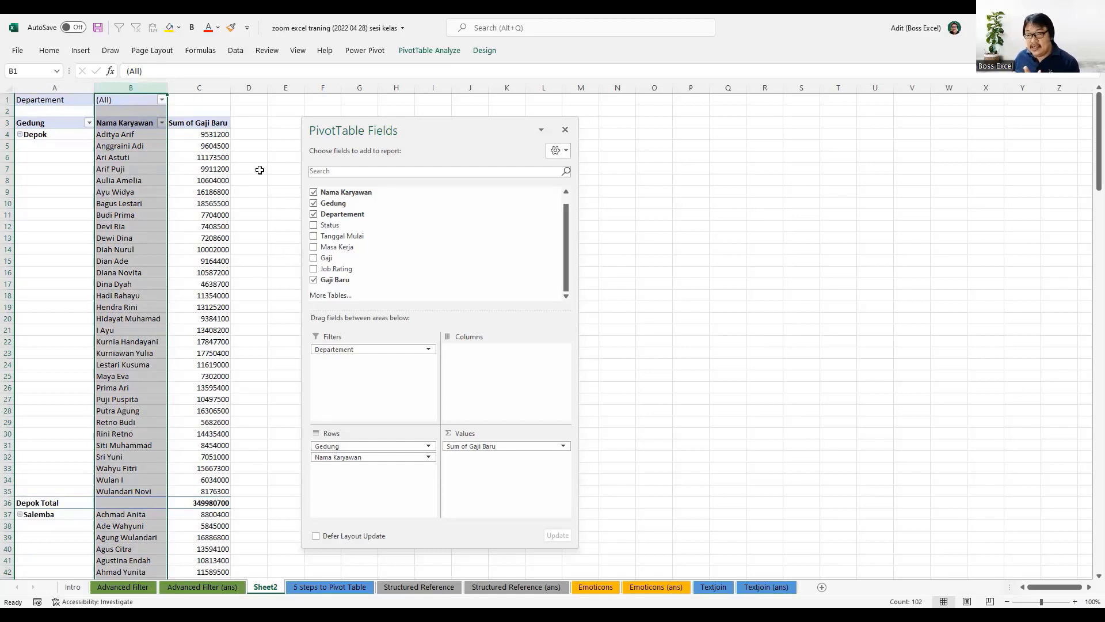
{"action": "left_click_drag", "start_coordinate": [226, 136], "coordinate": [222, 434]}
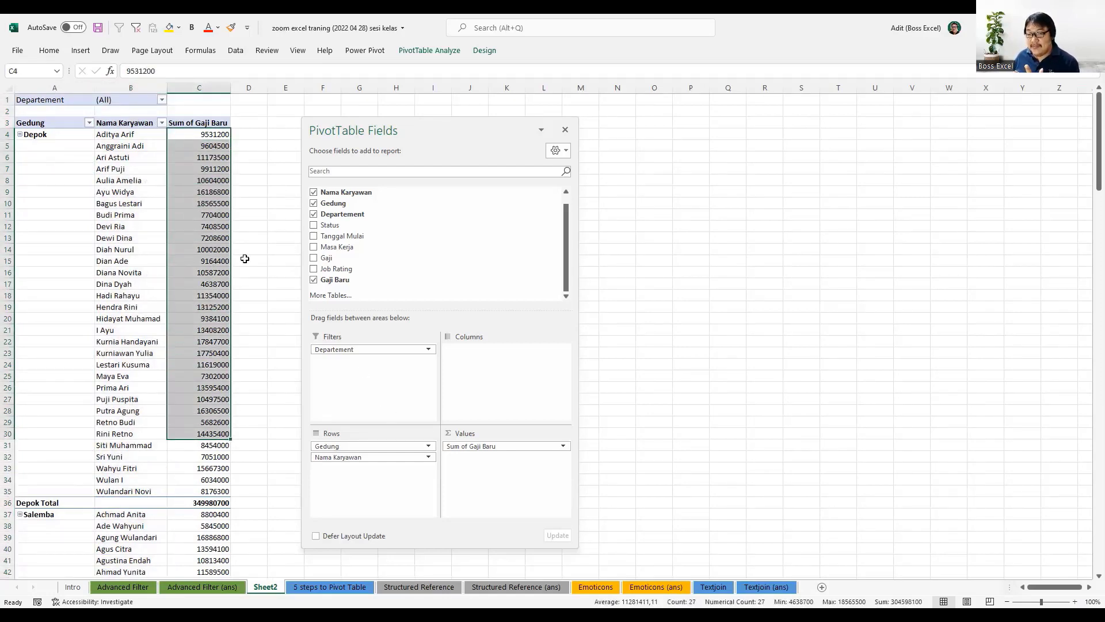
Format the Sum of Gaji Baru values as Currency with the Rp symbol and 0 decimal places.
{"action": "left_click", "coordinate": [207, 178]}
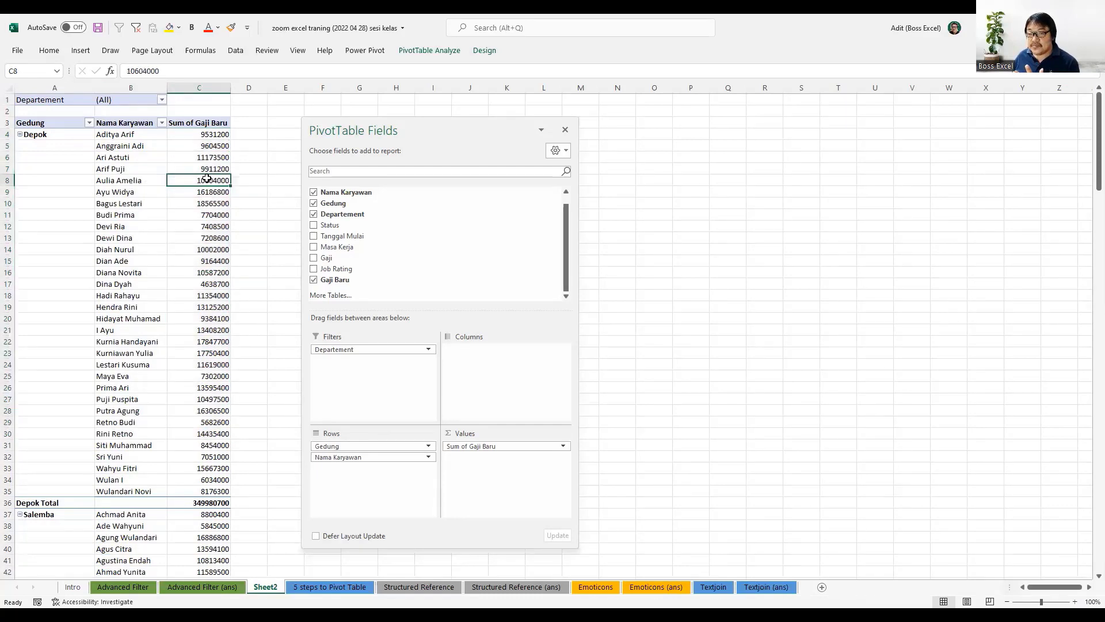
{"action": "right_click", "coordinate": [209, 179]}
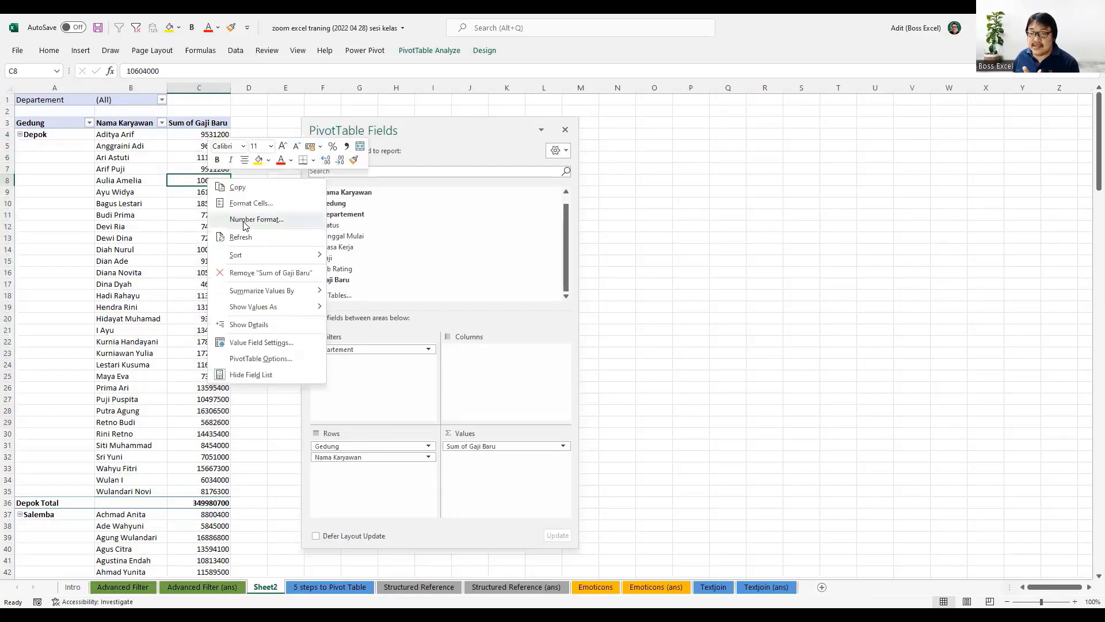
{"action": "left_click", "coordinate": [243, 223]}
{"action": "left_click", "coordinate": [125, 143]}
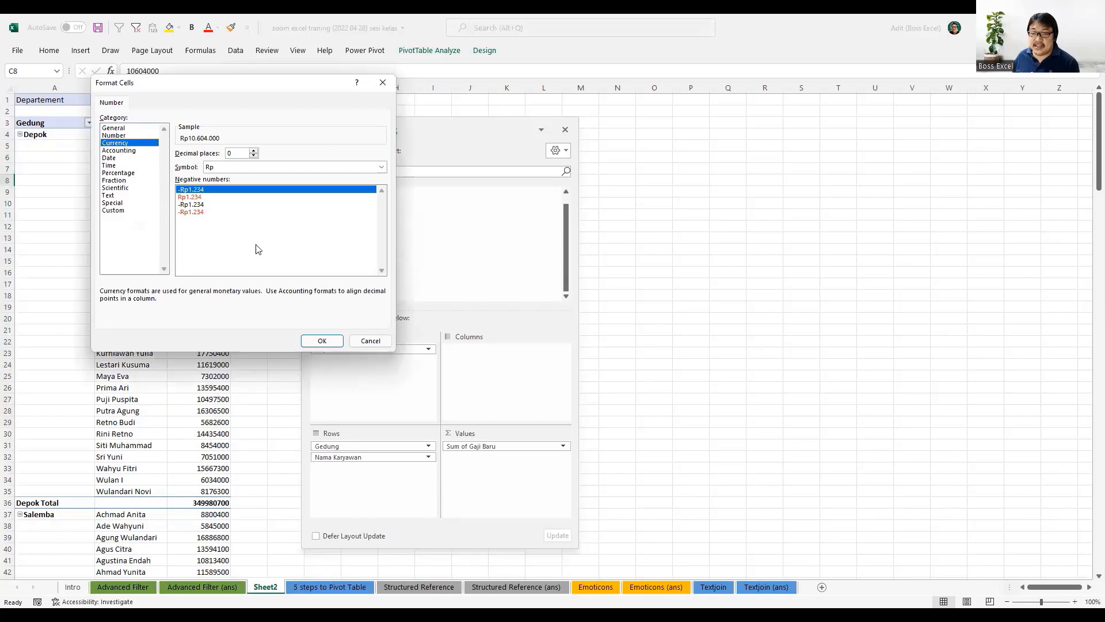
{"action": "left_click", "coordinate": [322, 342]}
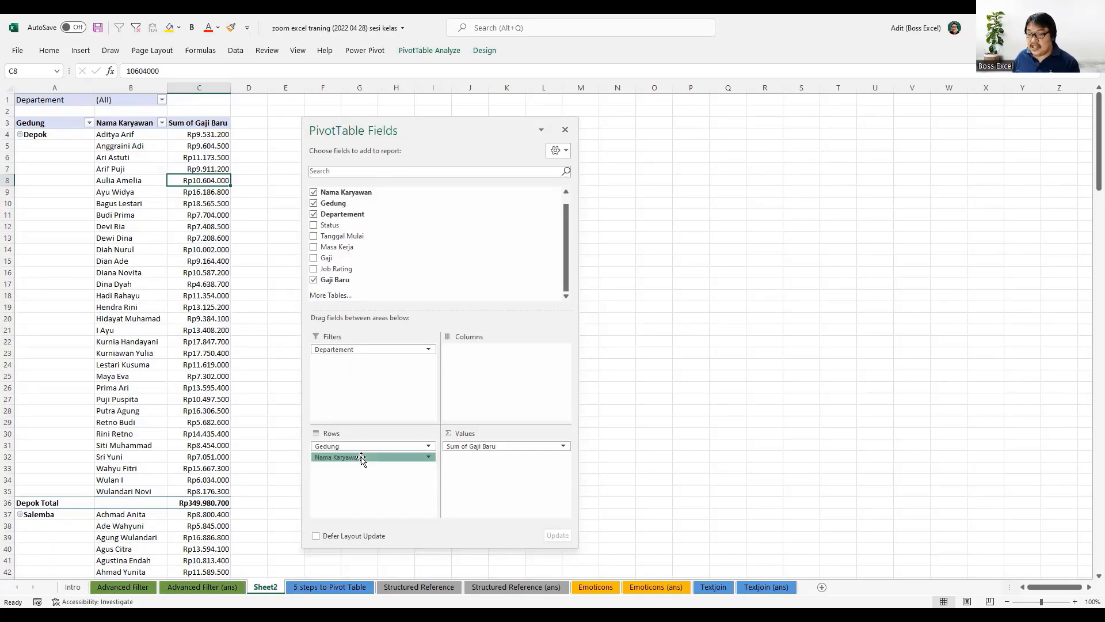
Remove Nama Karyawan from the PivotTable and move Departement from the Filters area to the Columns area.
{"action": "left_click_drag", "start_coordinate": [361, 457], "coordinate": [416, 268]}
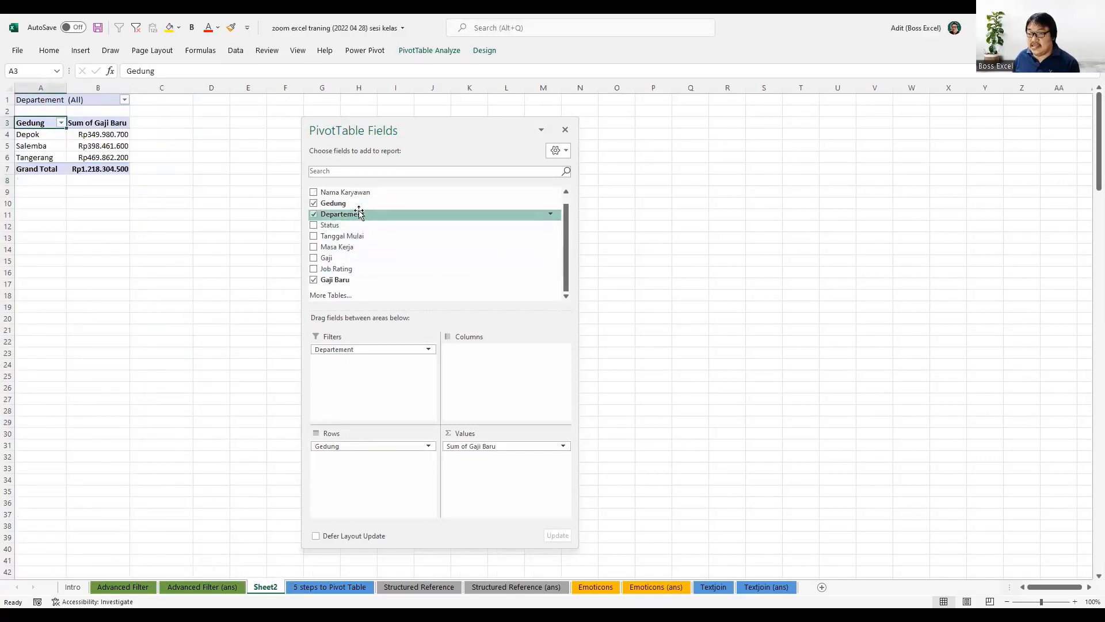
{"action": "left_click_drag", "start_coordinate": [367, 353], "coordinate": [489, 367]}
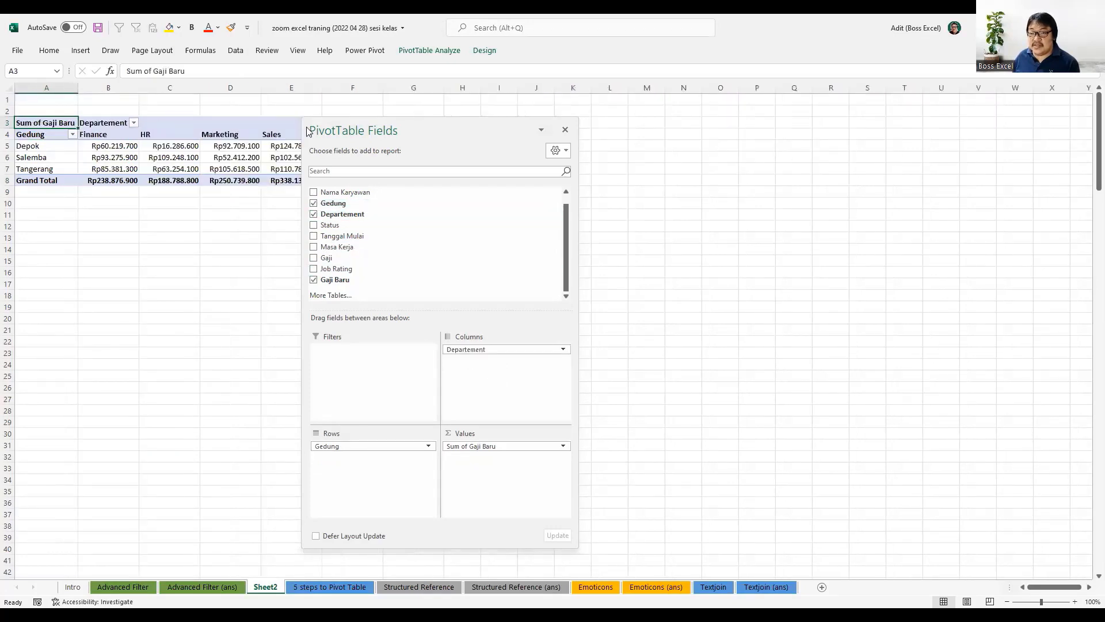
Inspect the Marketing and Sales figures per Gedung and move the field list clear of the whole report.
{"action": "left_click", "coordinate": [246, 139]}
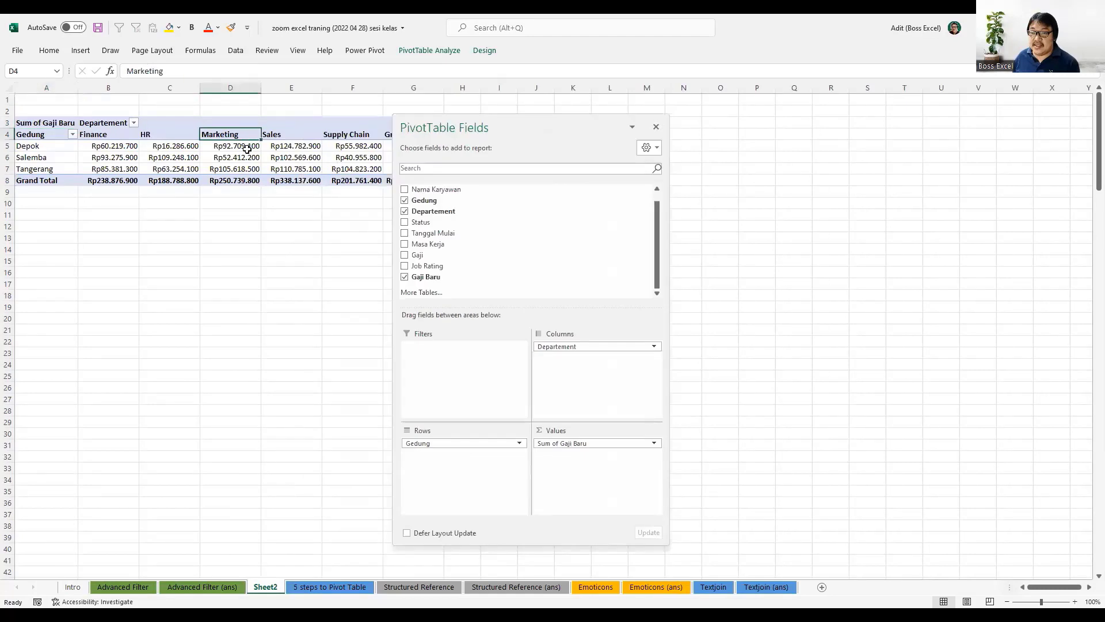
{"action": "left_click", "coordinate": [252, 151]}
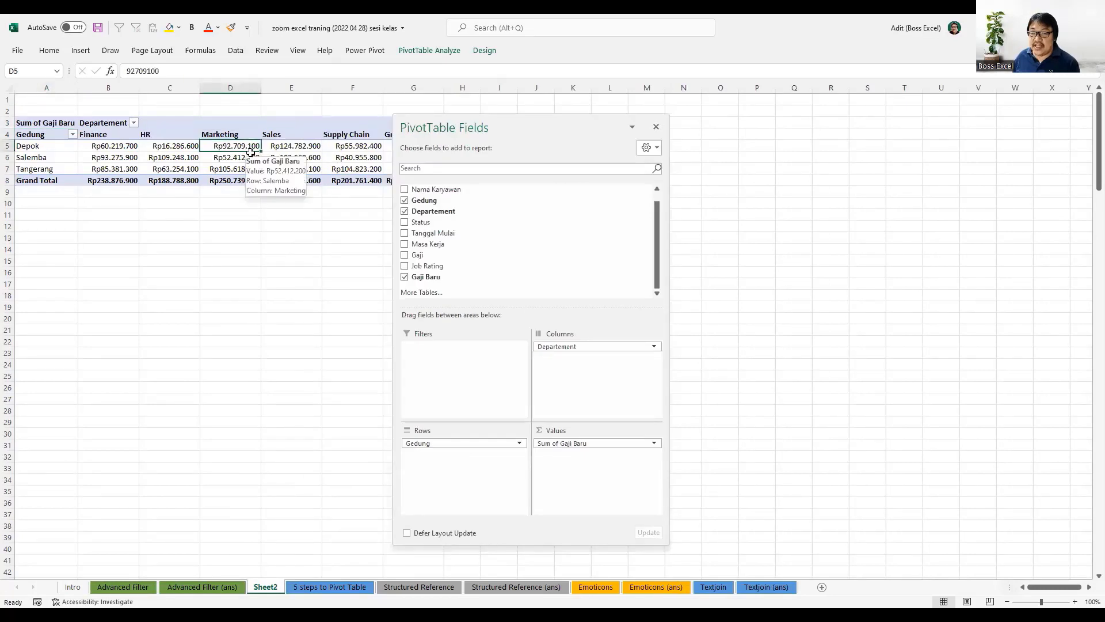
{"action": "left_click", "coordinate": [294, 140]}
{"action": "left_click", "coordinate": [290, 168]}
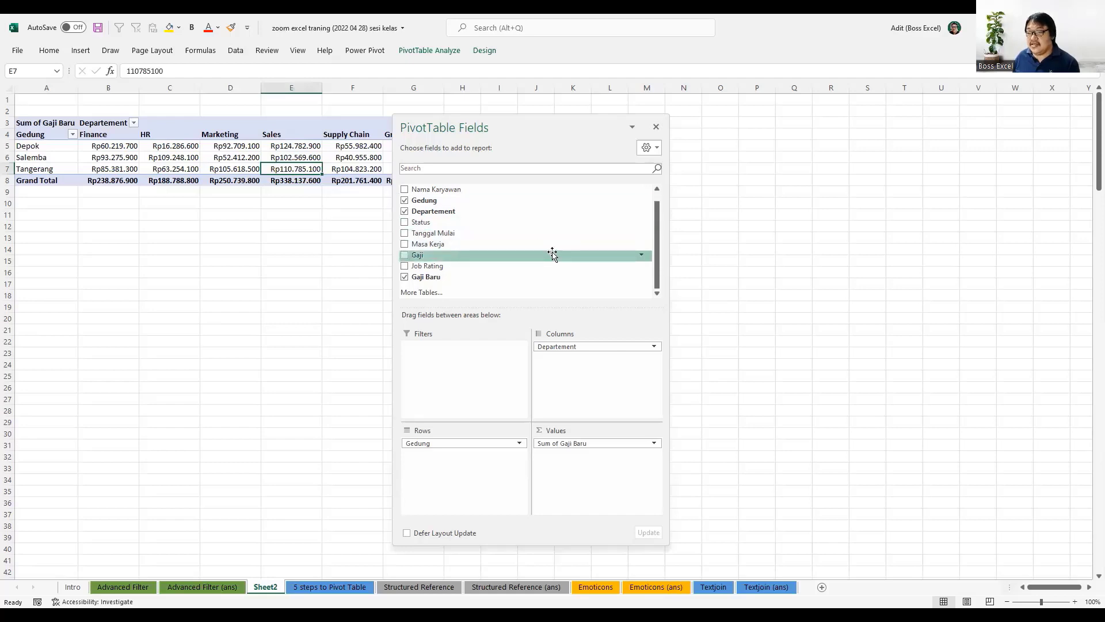
{"action": "left_click_drag", "start_coordinate": [564, 125], "coordinate": [682, 117]}
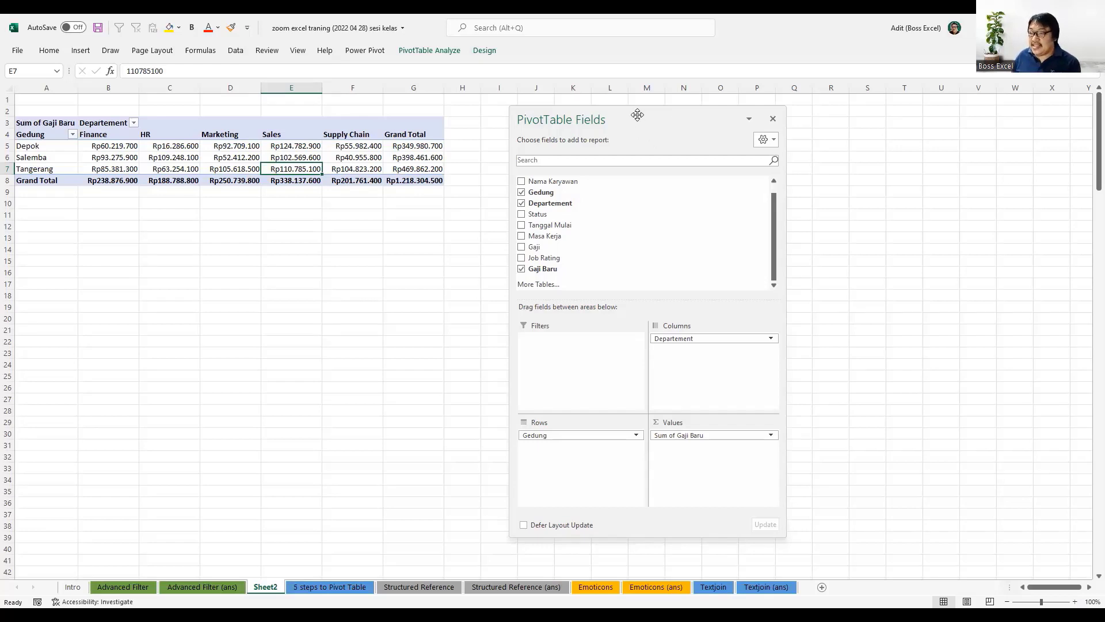
{"action": "left_click_drag", "start_coordinate": [647, 99], "coordinate": [657, 83]}
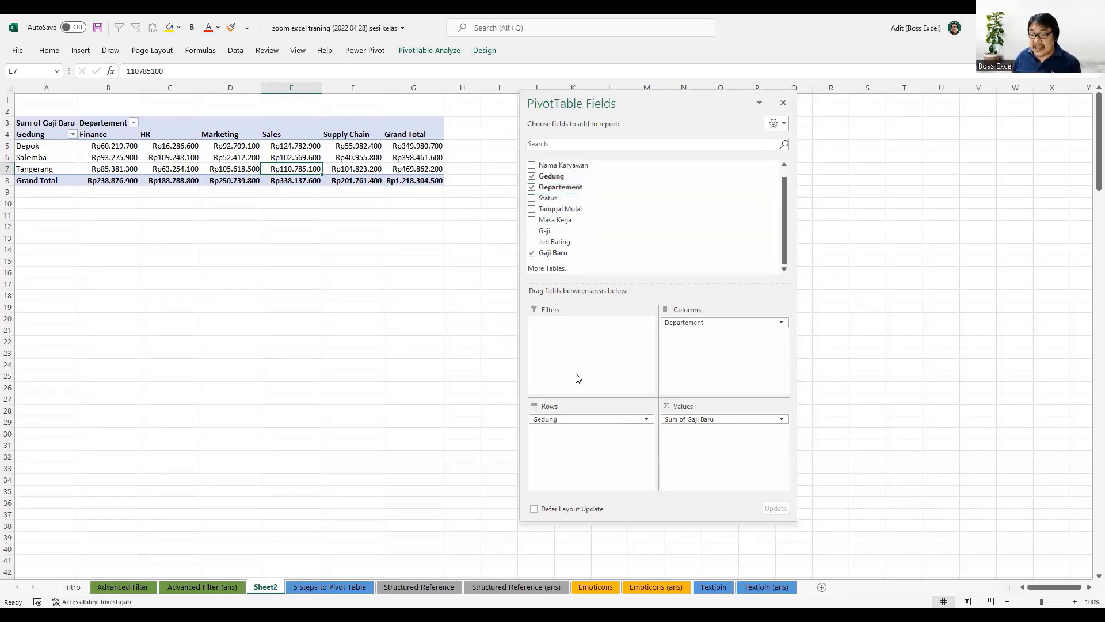
Rename the PivotTable worksheet as PT1.
{"action": "double_click", "coordinate": [268, 588]}
{"action": "type", "text": "PT1"}
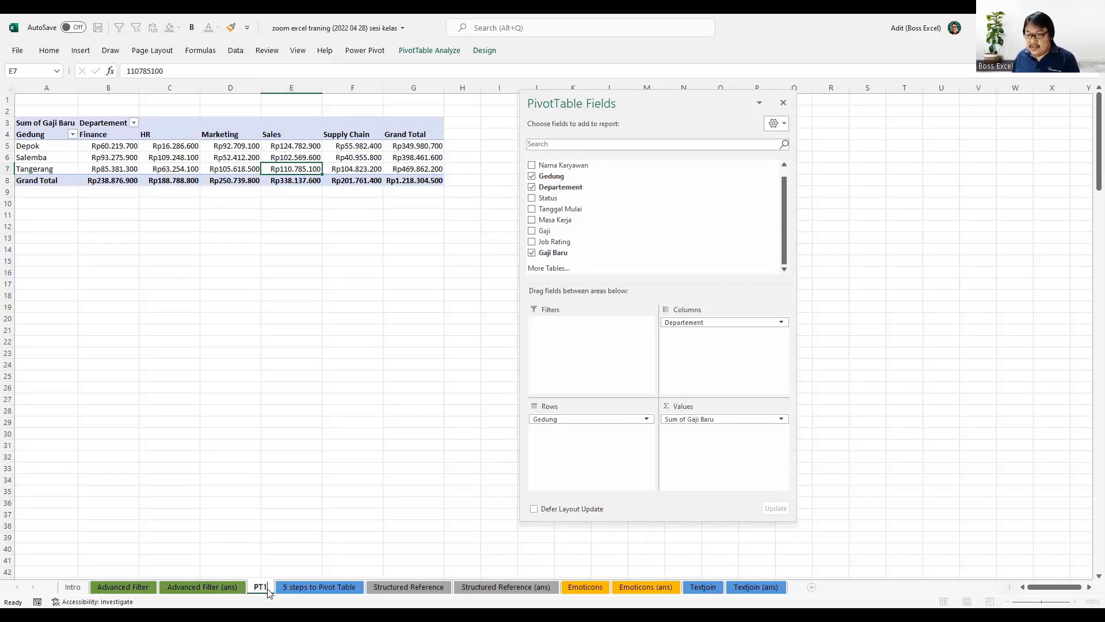
{"action": "key", "text": "Return"}
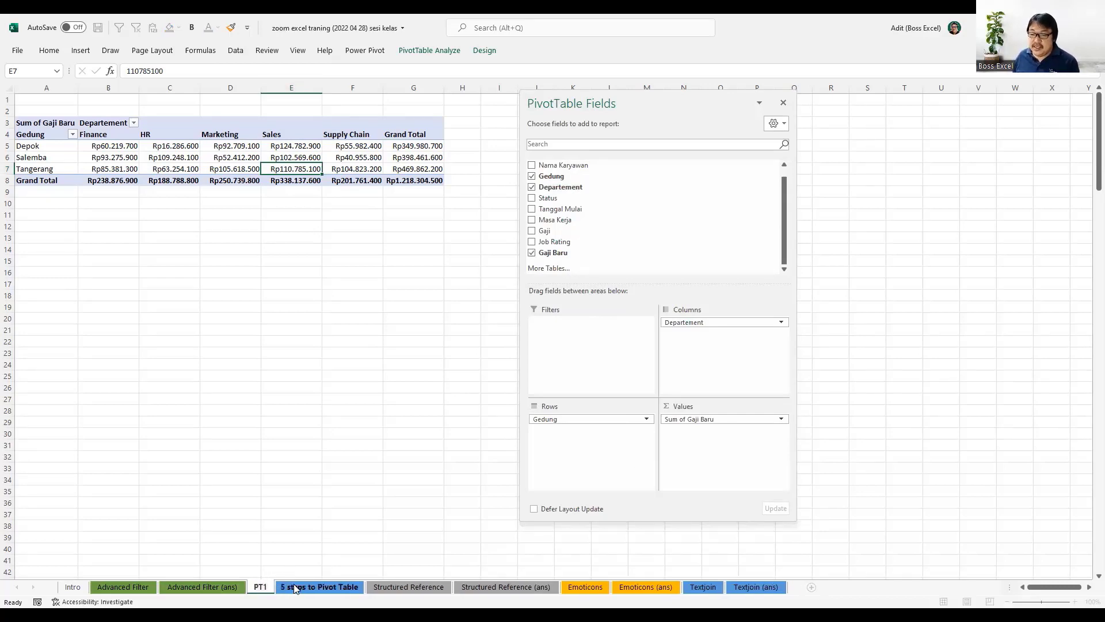
Return to the 5 steps to Pivot Table sheet and select a Gedung cell inside the employee table.
{"action": "left_click", "coordinate": [294, 587]}
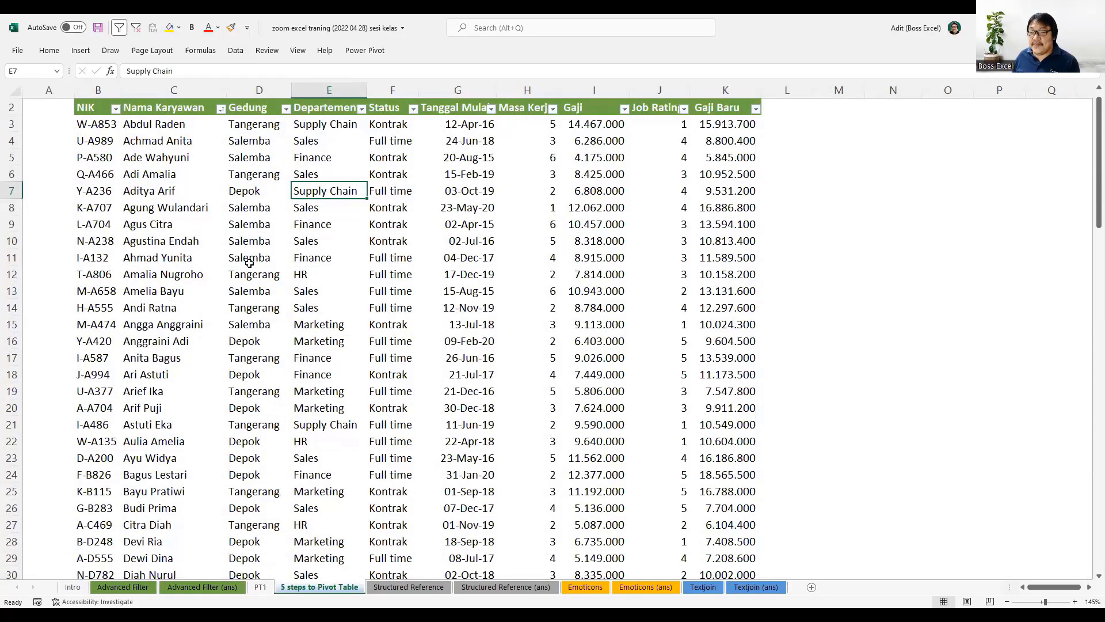
{"action": "scroll", "coordinate": [253, 264], "scroll_direction": "up", "scroll_amount": 1}
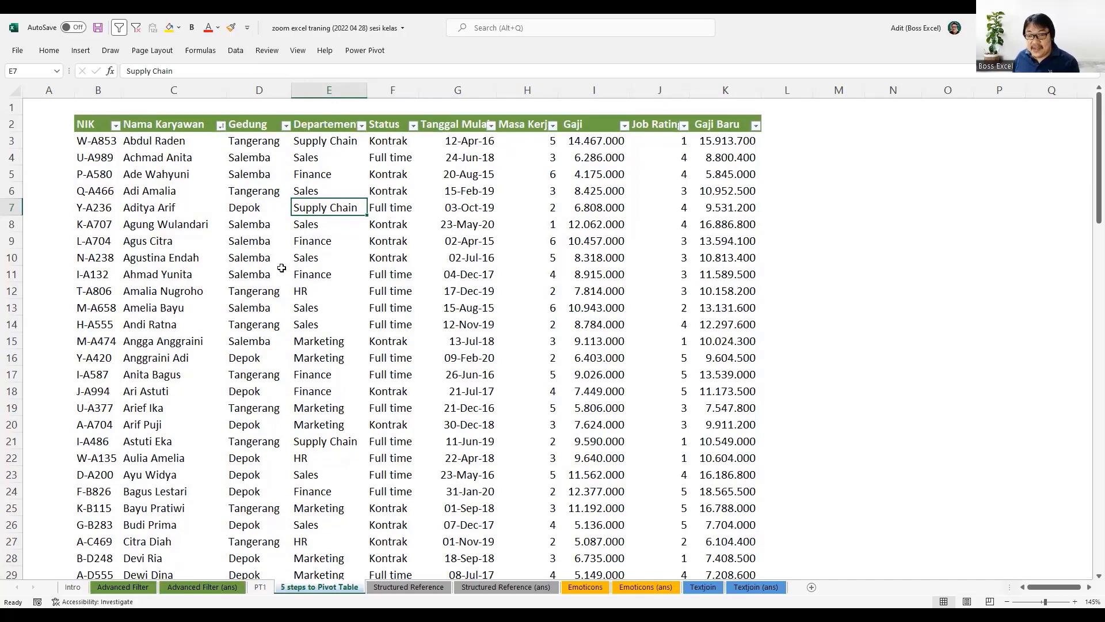
{"action": "left_click", "coordinate": [259, 196]}
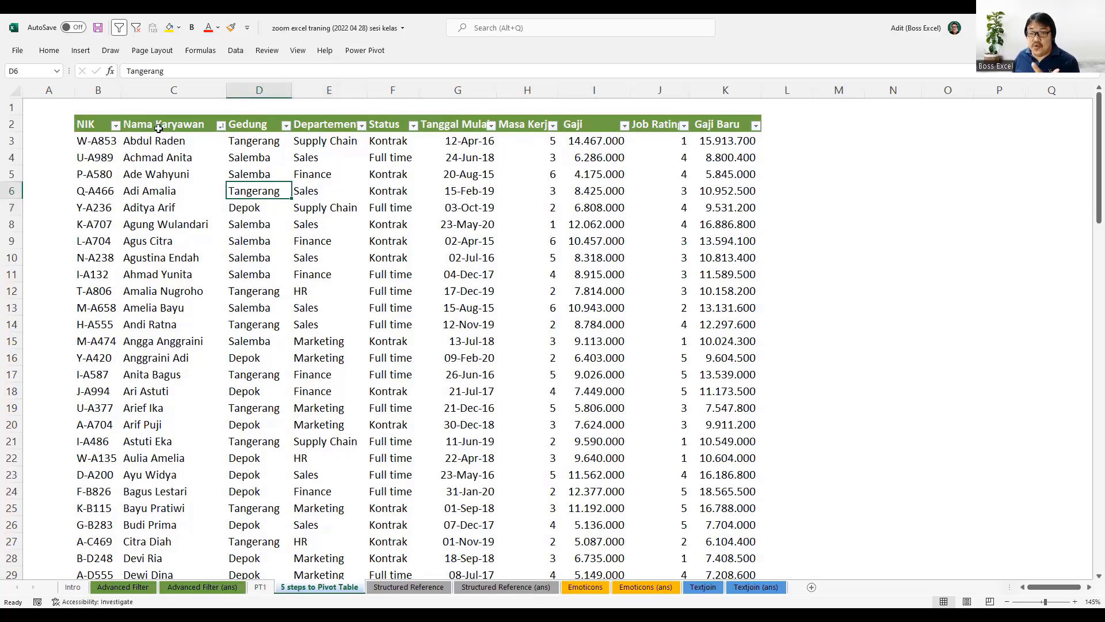
{"action": "left_click", "coordinate": [82, 55]}
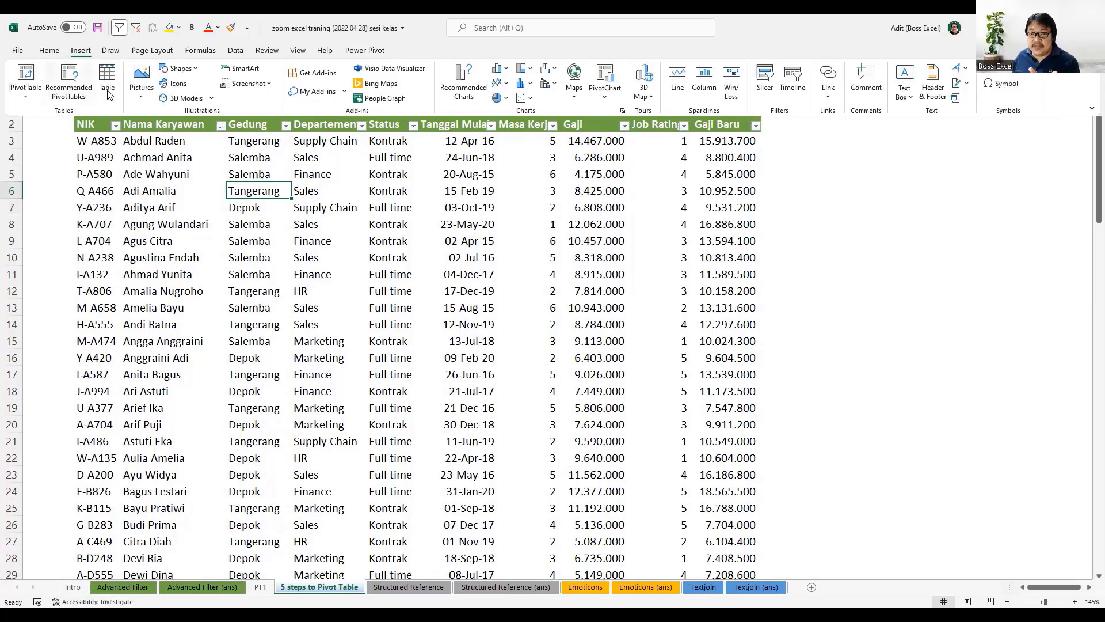
{"action": "left_click", "coordinate": [283, 174]}
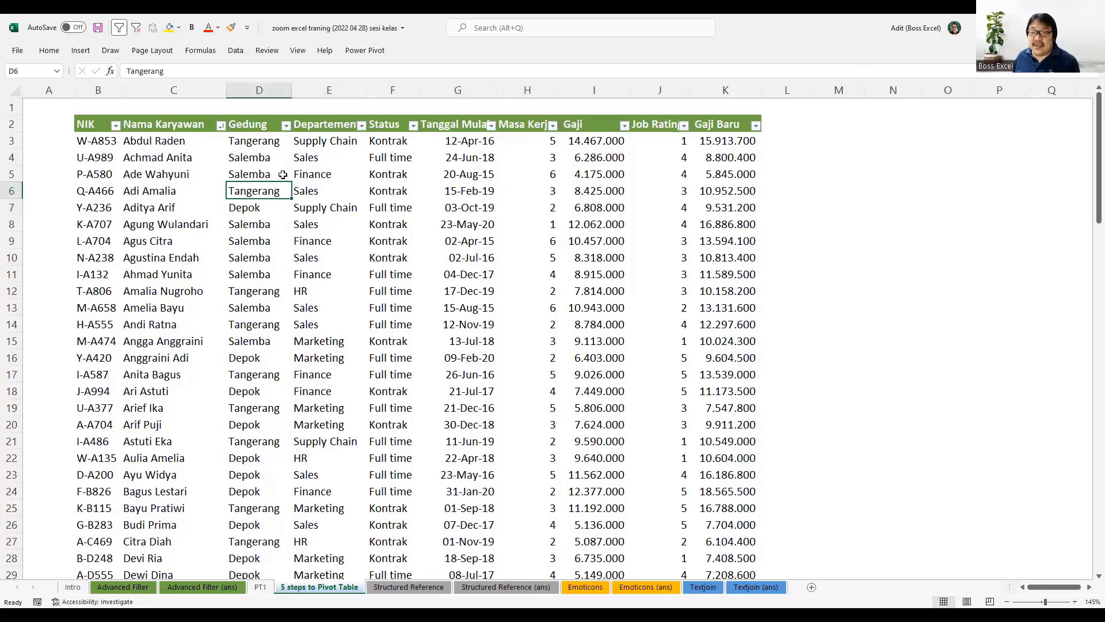
Return to the PT1 sheet and review the PivotTable's report layout options and the commands available for the Depok Sales value.
{"action": "left_click", "coordinate": [260, 587]}
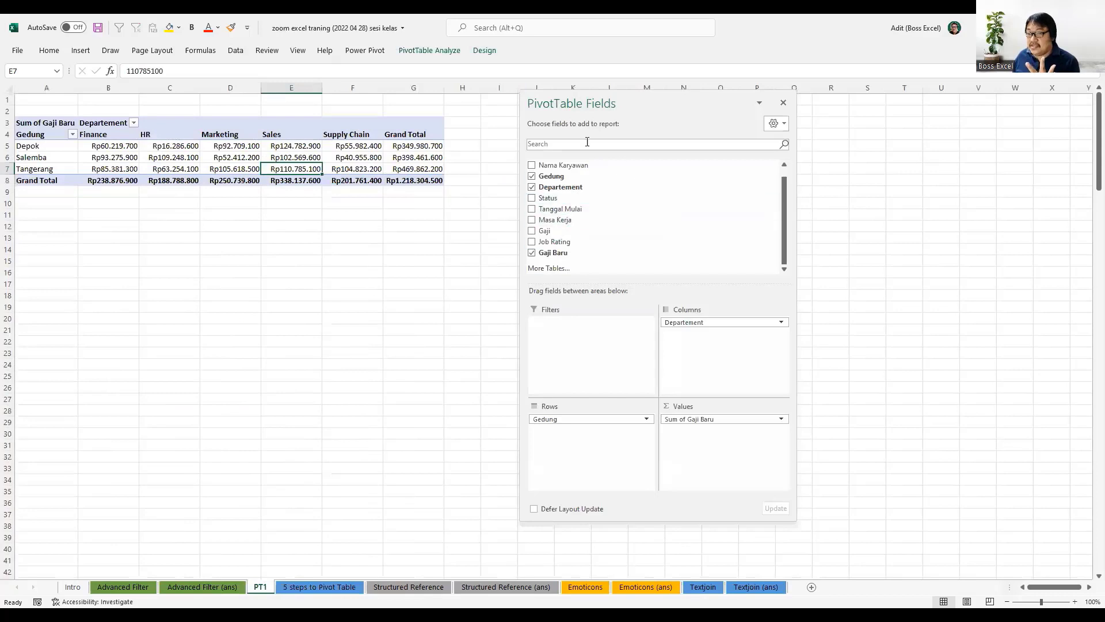
{"action": "left_click_drag", "start_coordinate": [580, 187], "coordinate": [577, 216]}
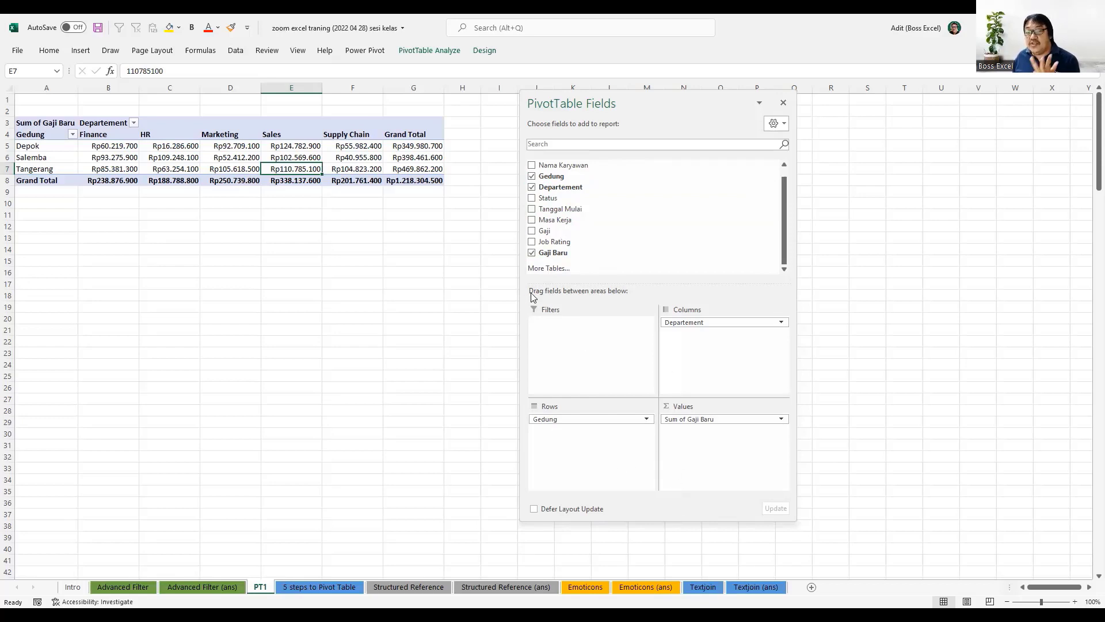
{"action": "left_click", "coordinate": [498, 52]}
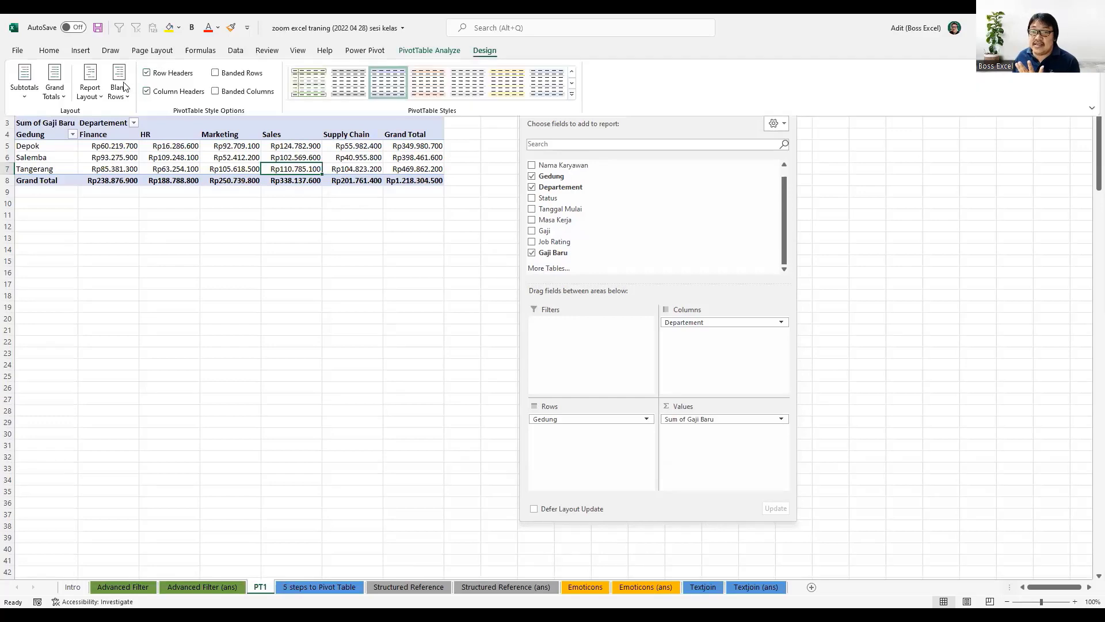
{"action": "left_click", "coordinate": [105, 88]}
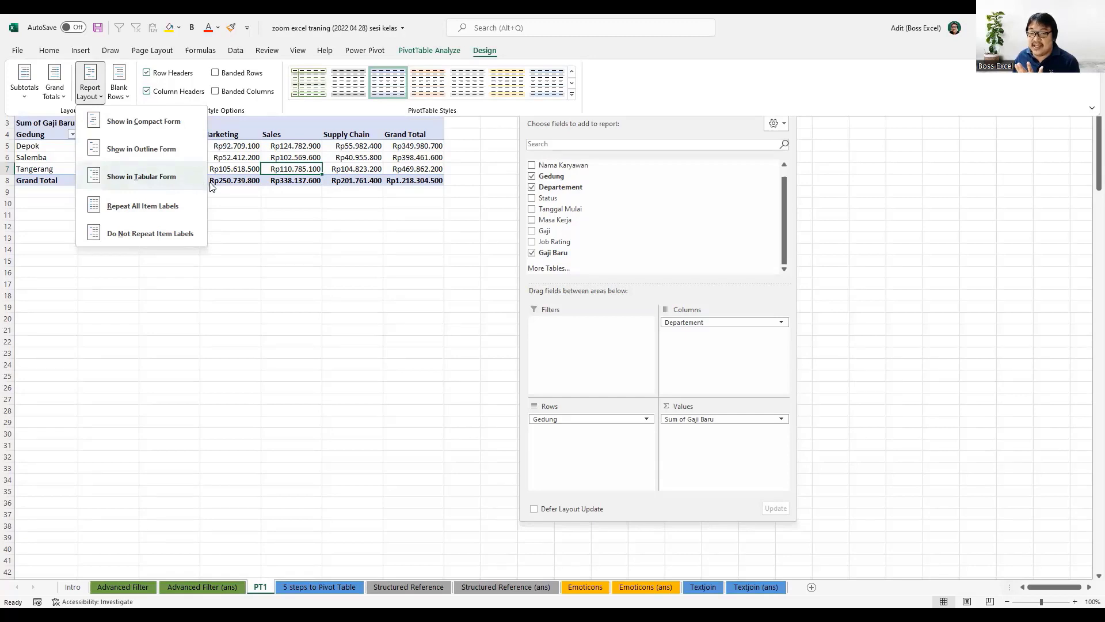
{"action": "left_click", "coordinate": [345, 219]}
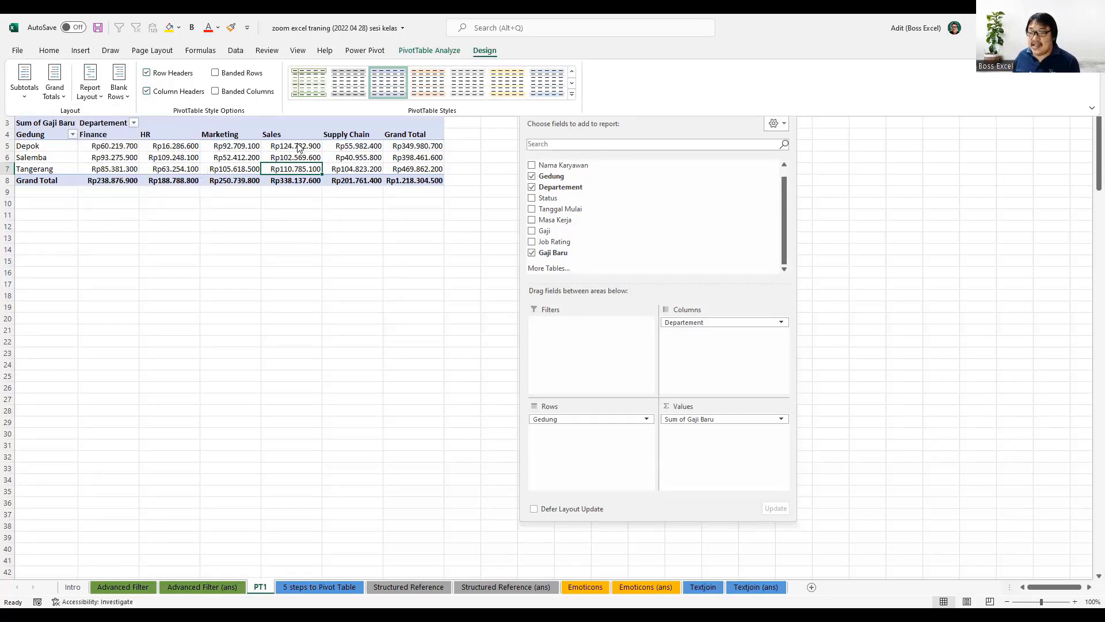
{"action": "right_click", "coordinate": [298, 147]}
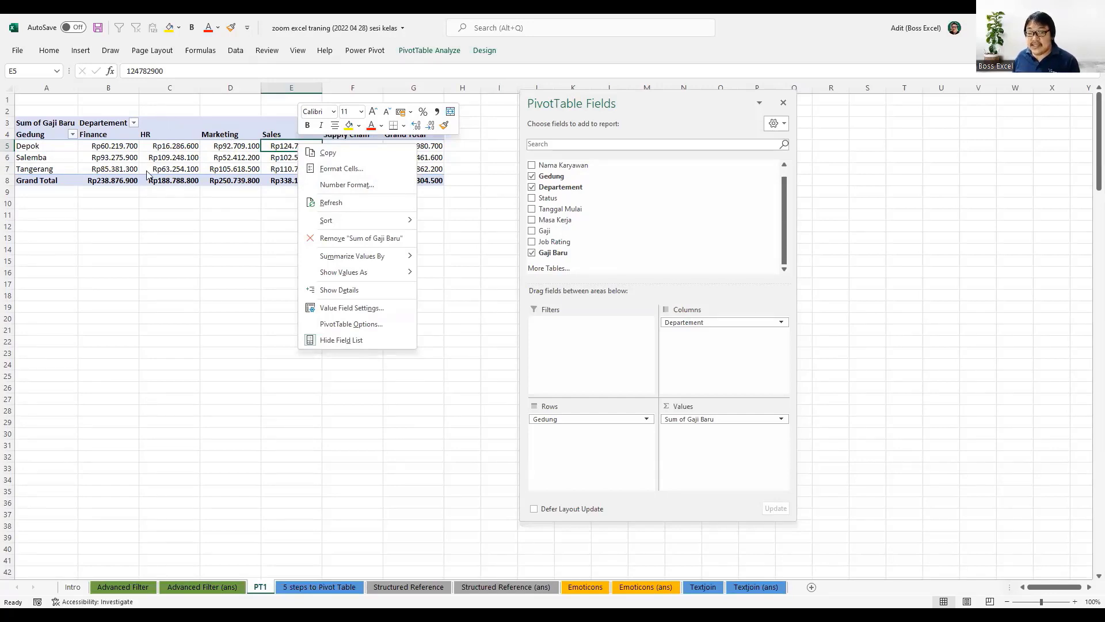
{"action": "key", "text": "Escape"}
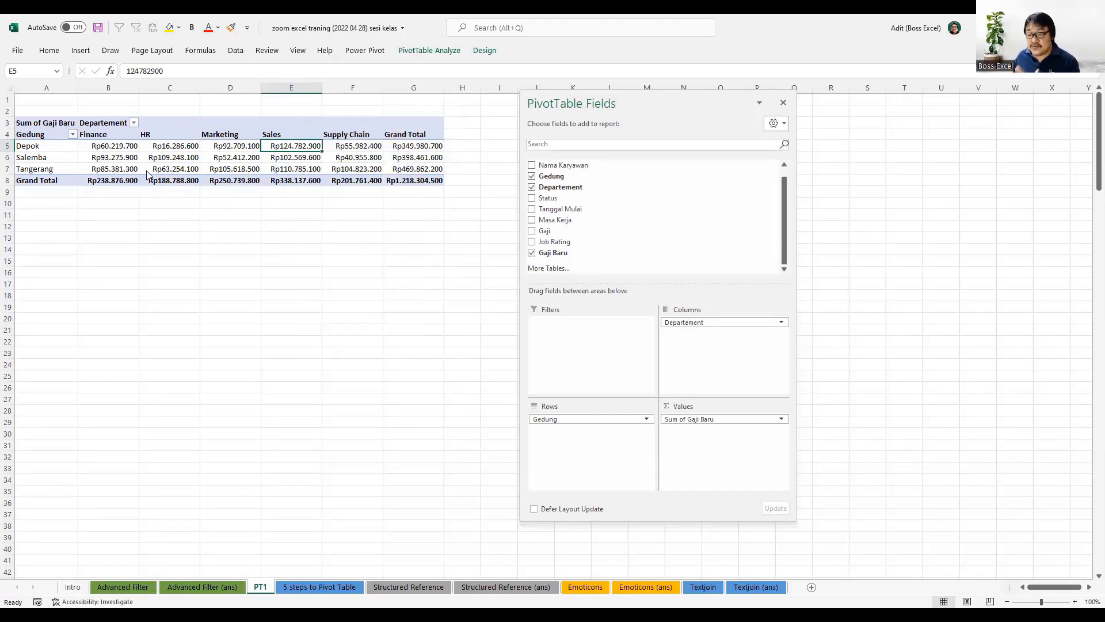